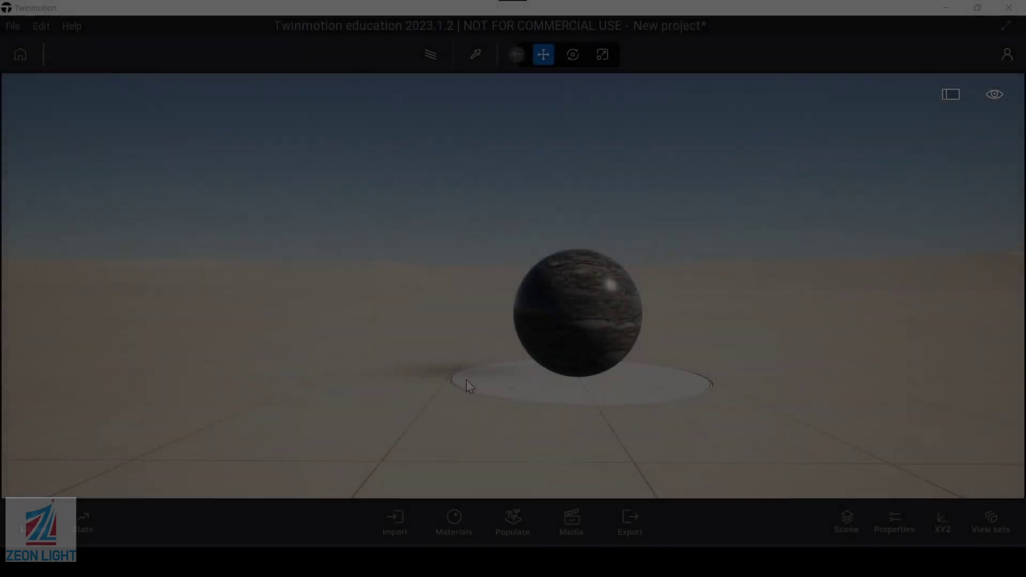
Open the asset library's Sketchfab Cars & Vehicles collection
left_click(34, 525)
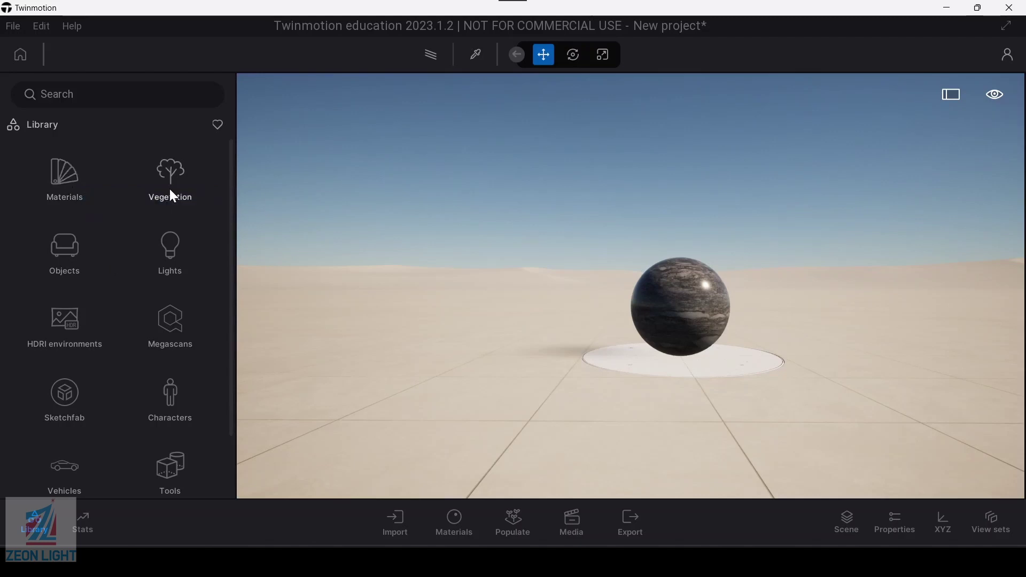
left_click(68, 395)
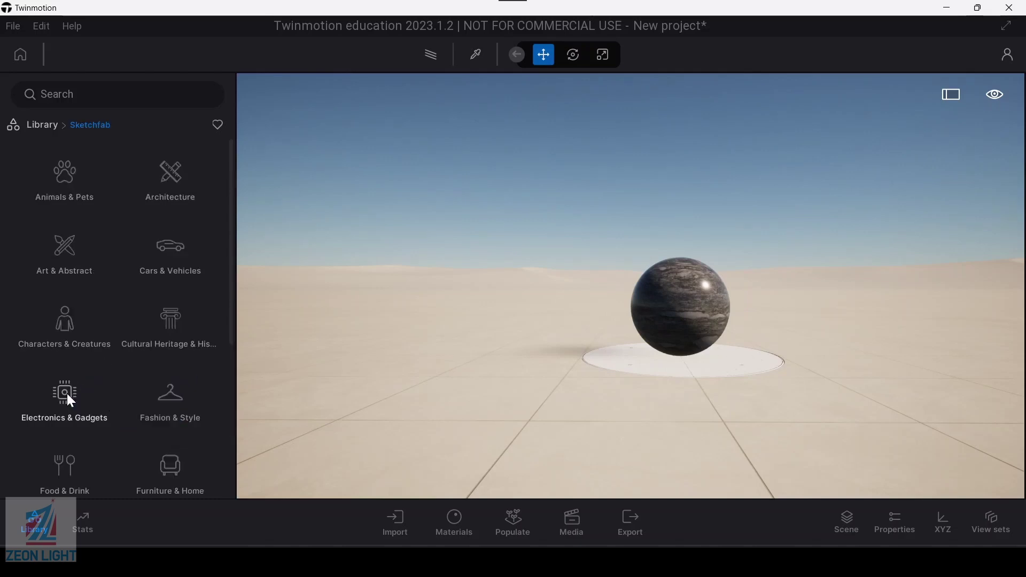
left_click(176, 256)
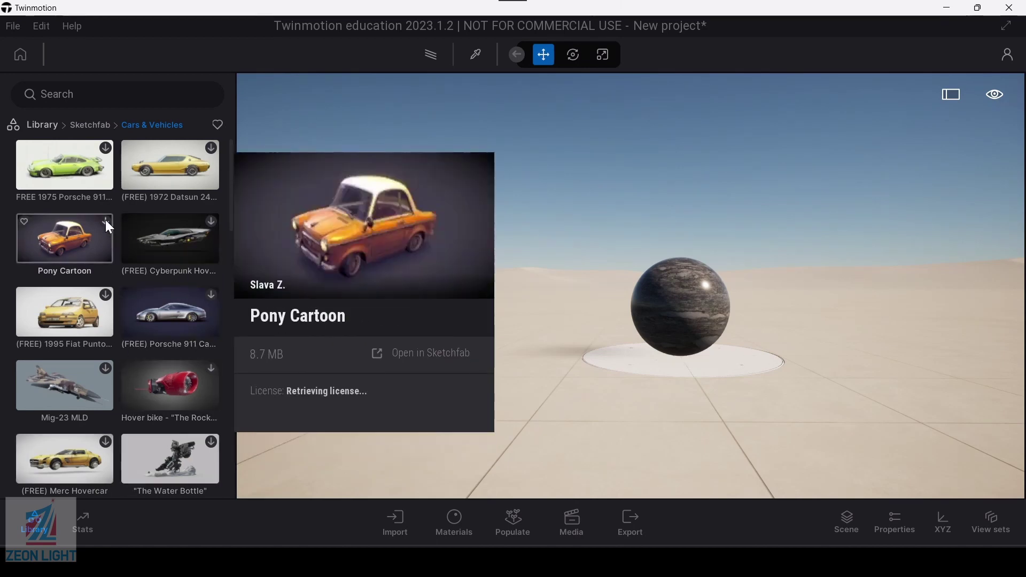
Check the signed-in account and its available account options
left_click(1009, 56)
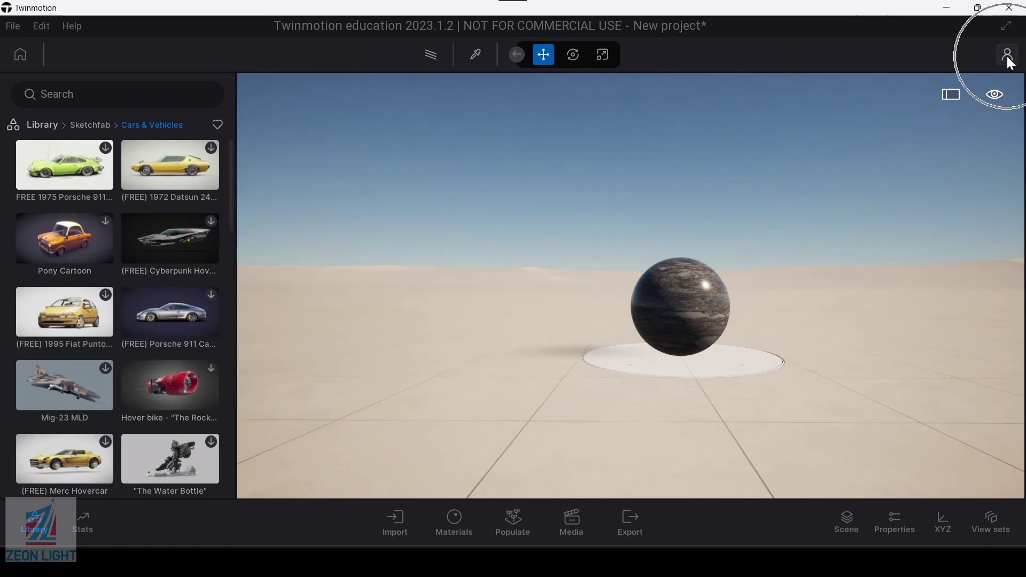
key("ctrl")
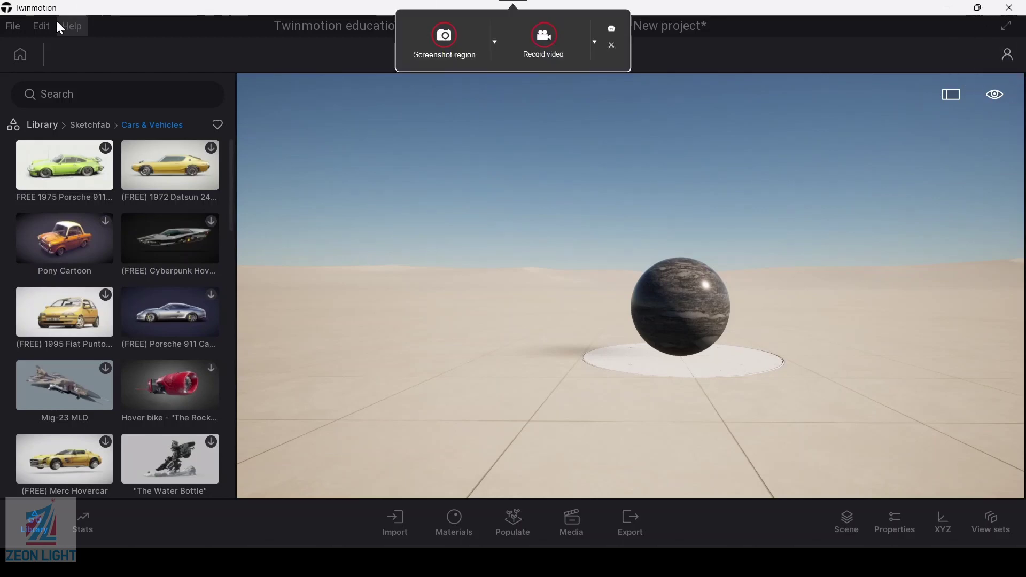
key("Escape")
left_click(12, 25)
mouse_move(81, 351)
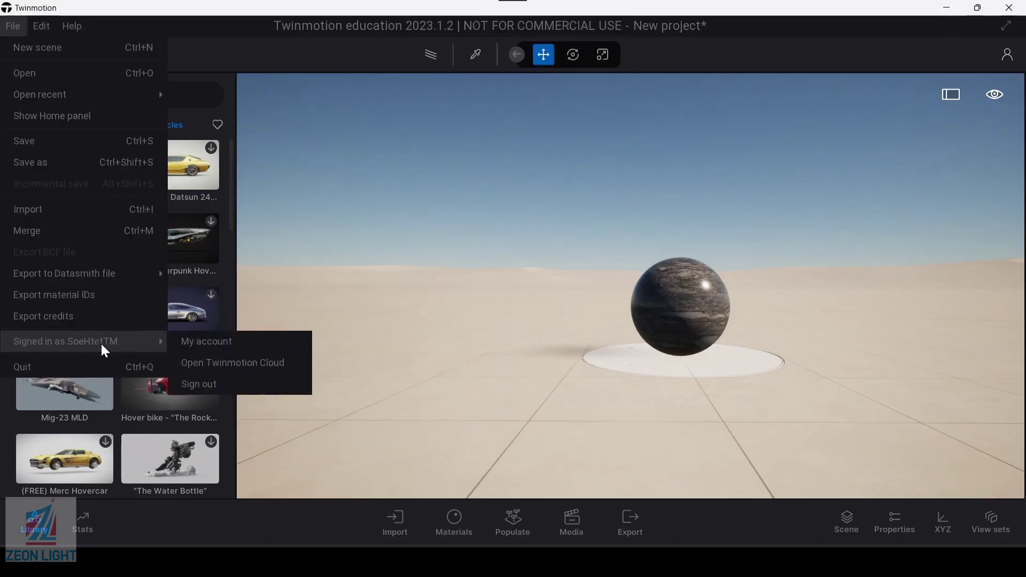
left_click(210, 46)
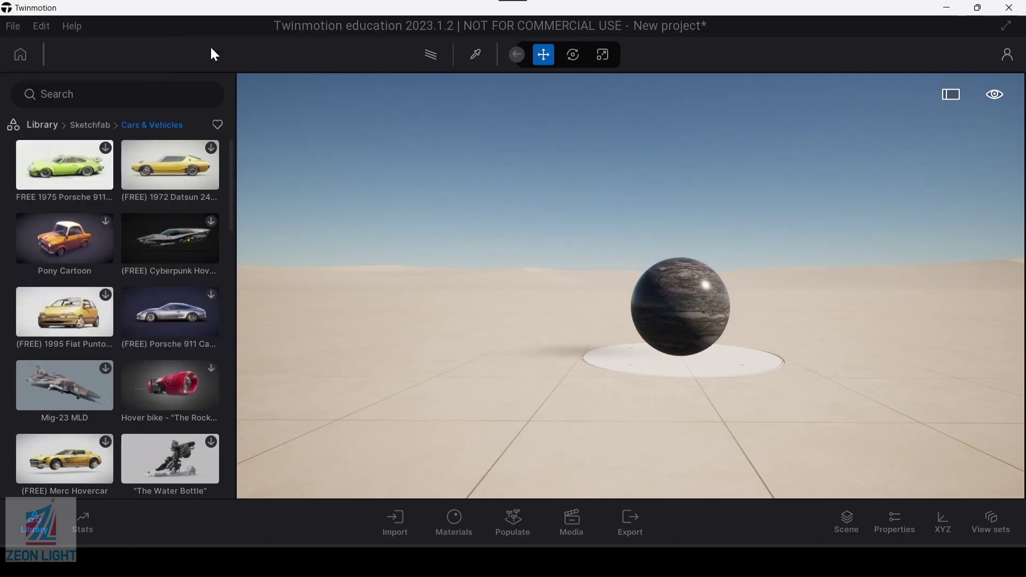
View the preview, file size and license details of the free 1995 Fiat Punto GT model
mouse_move(88, 303)
mouse_move(189, 304)
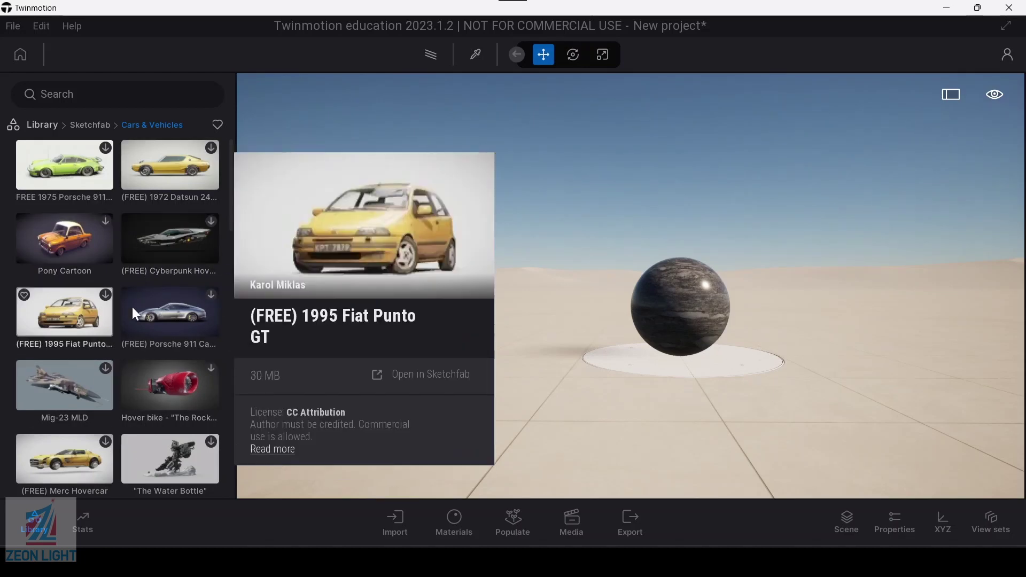
mouse_move(146, 313)
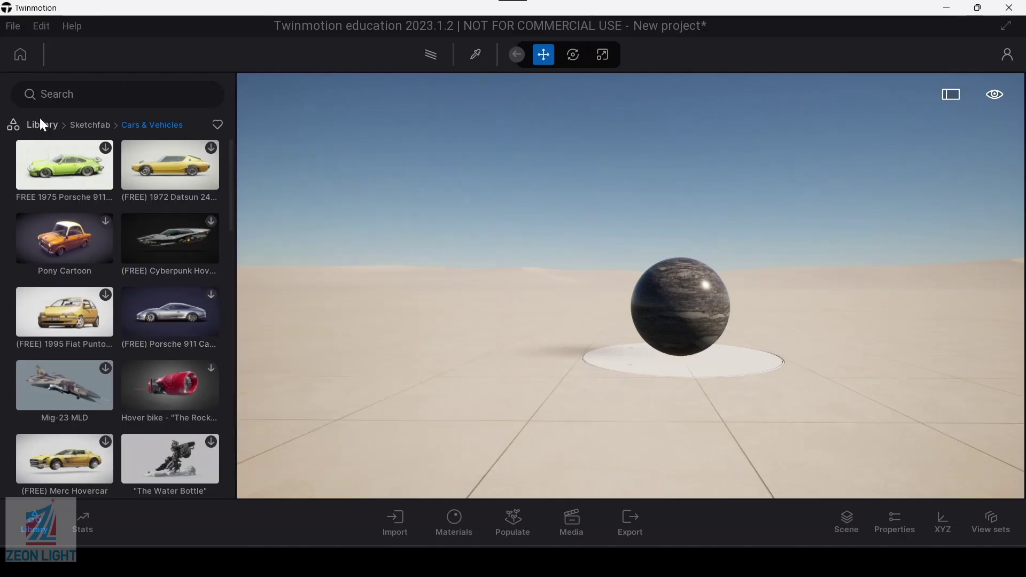
Browse the Megascans 3D plants to the Flowerhead collection under Flowering Plant
left_click(42, 125)
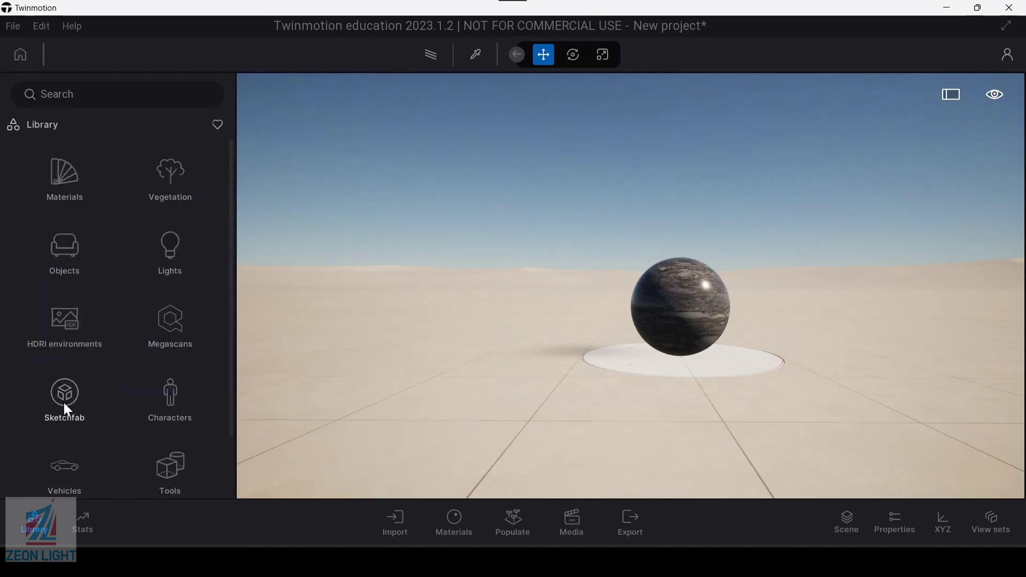
left_click(169, 323)
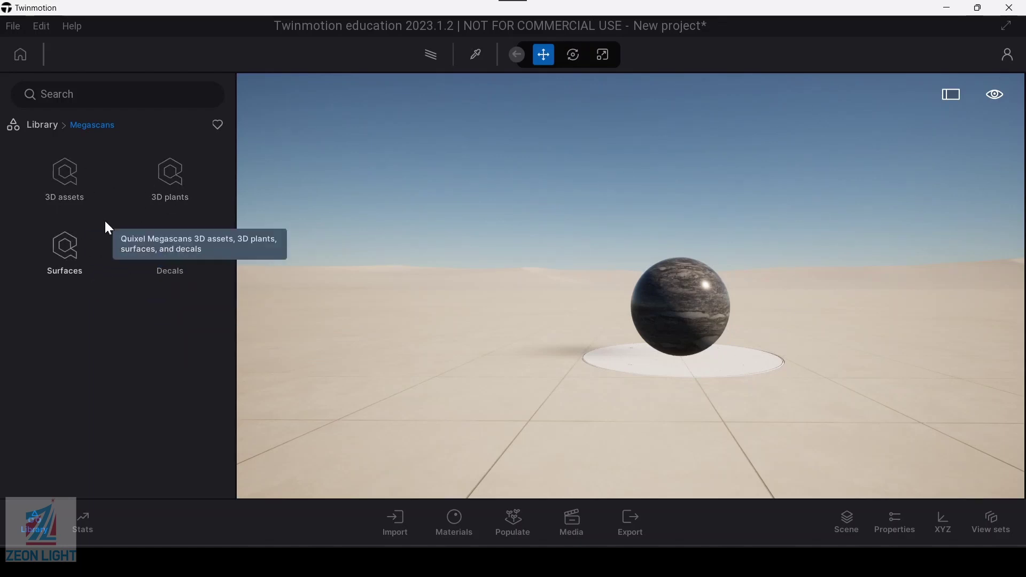
left_click(173, 184)
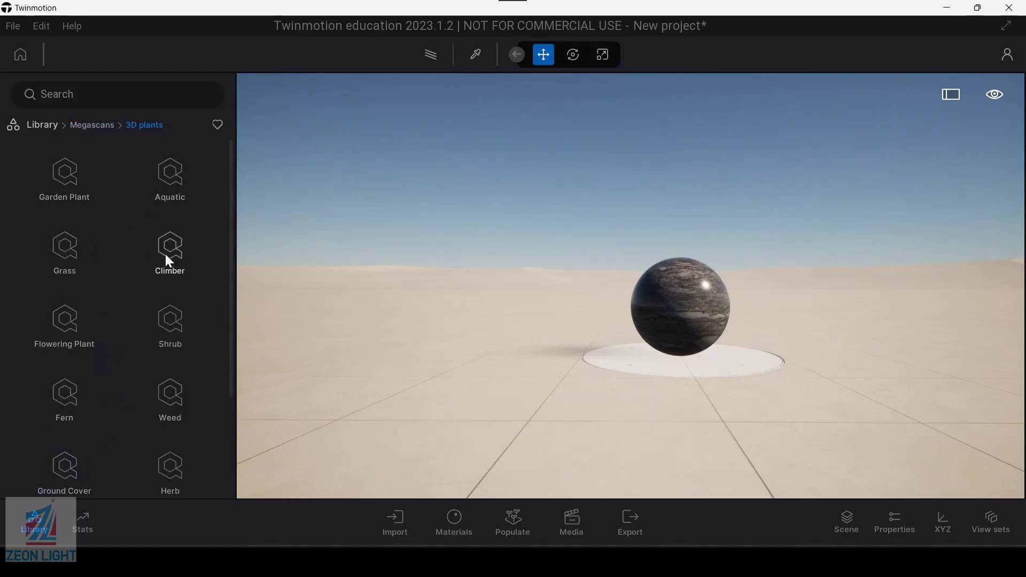
left_click(80, 326)
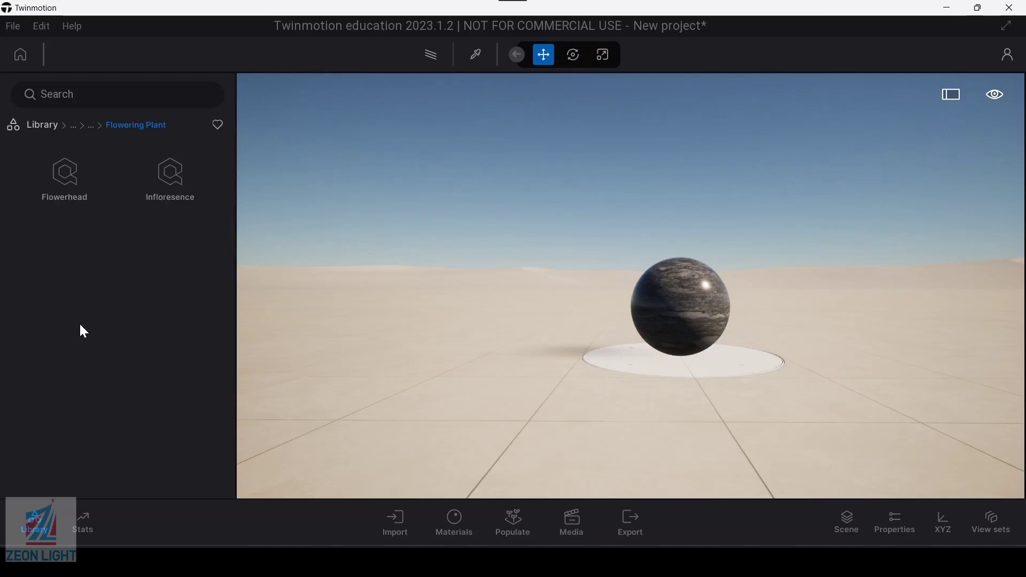
left_click(68, 195)
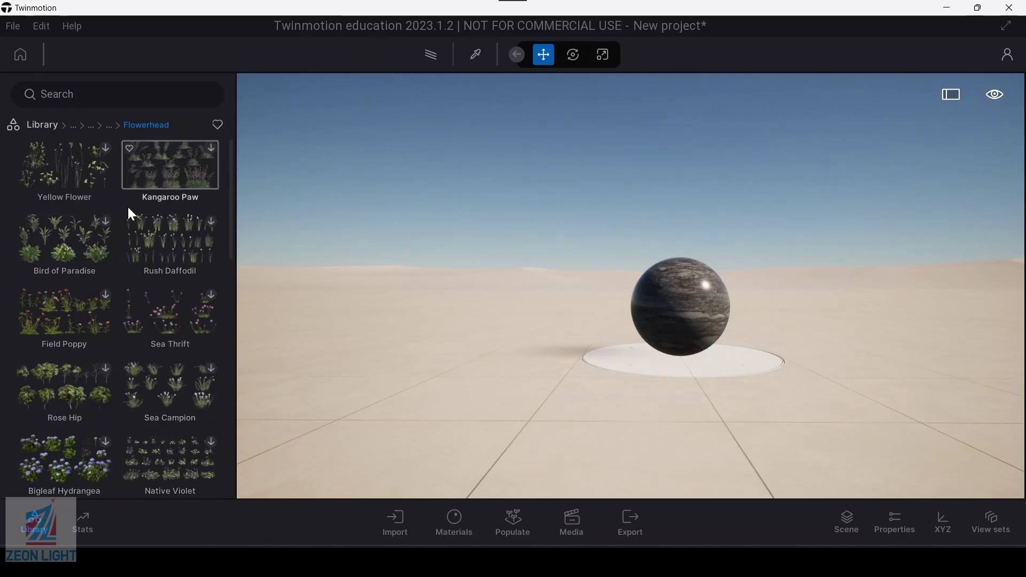
Open the Sofas collection for the living room among the library's Home objects
left_click(41, 127)
left_click(66, 252)
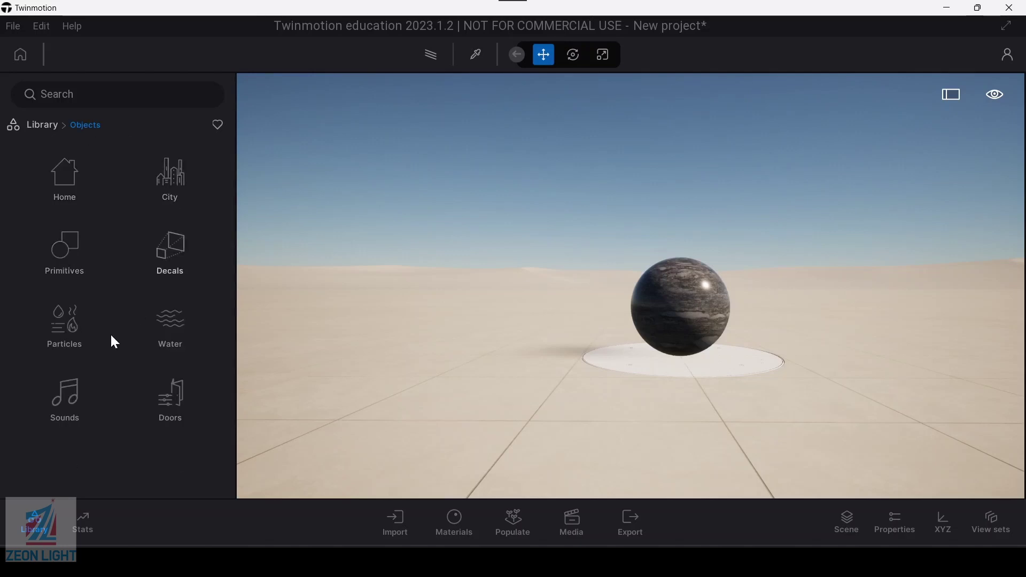
left_click(64, 187)
left_click(62, 180)
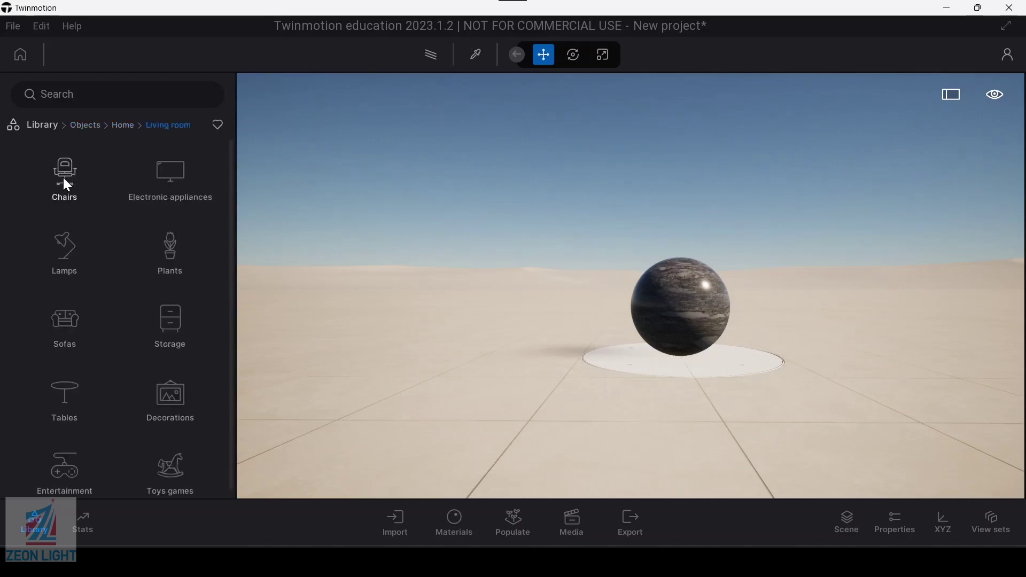
left_click(68, 319)
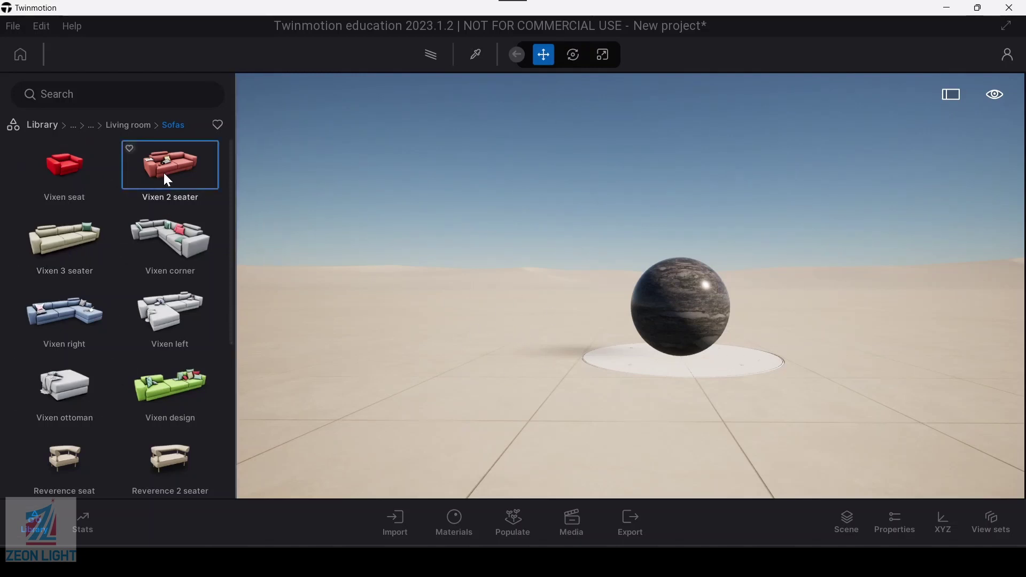
Place a Vixen 2 seater sofa and a Vixen seat on the platform, on opposite sides of the sphere
left_click_drag(165, 176, 463, 305)
key("ctrl+z")
middle_click_drag(449, 248, 530, 329)
right_click_drag(449, 248, 449, 284)
scroll(449, 249, "down", 2)
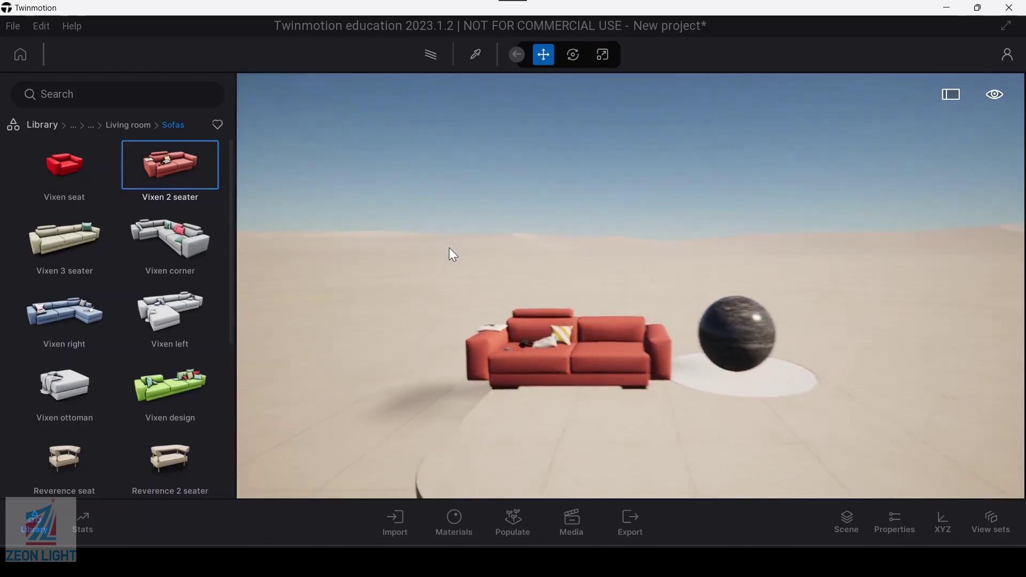
left_click(464, 331)
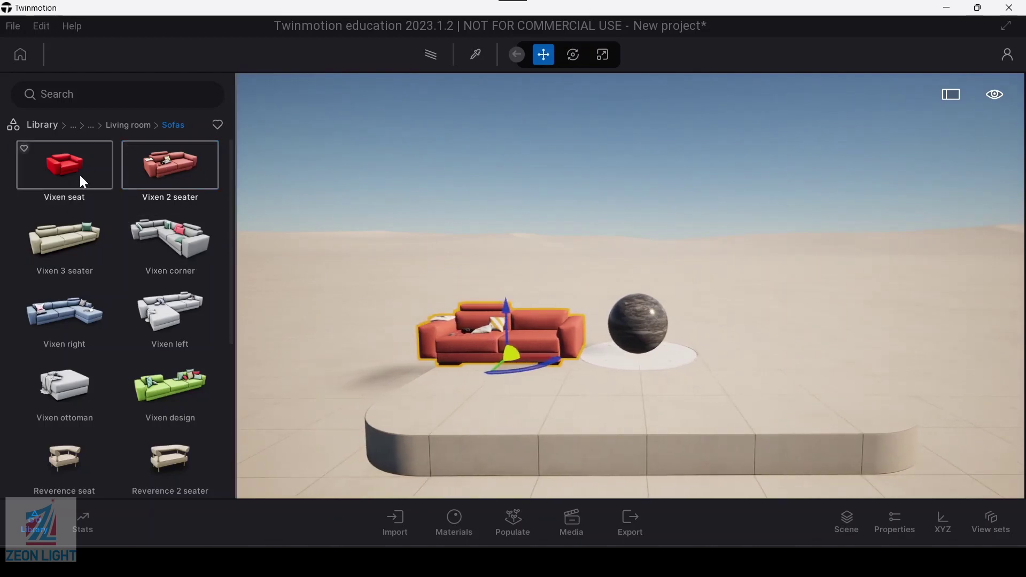
left_click_drag(79, 174, 808, 399)
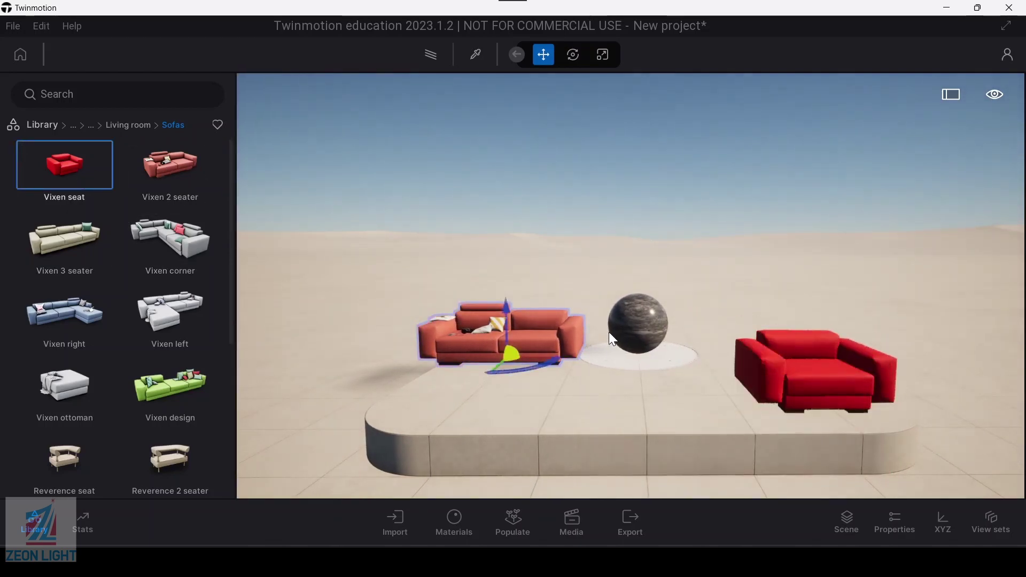
Place the bearded, dark-suited animated human from the Characters library on the platform between the sphere and the red armchair
left_click(37, 126)
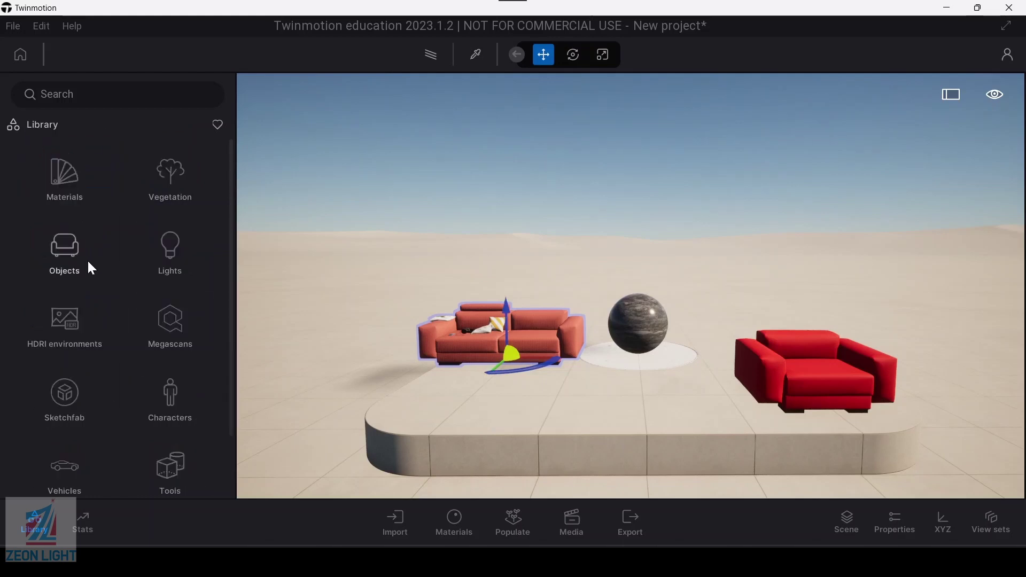
scroll(167, 342, "down", 2)
left_click(171, 321)
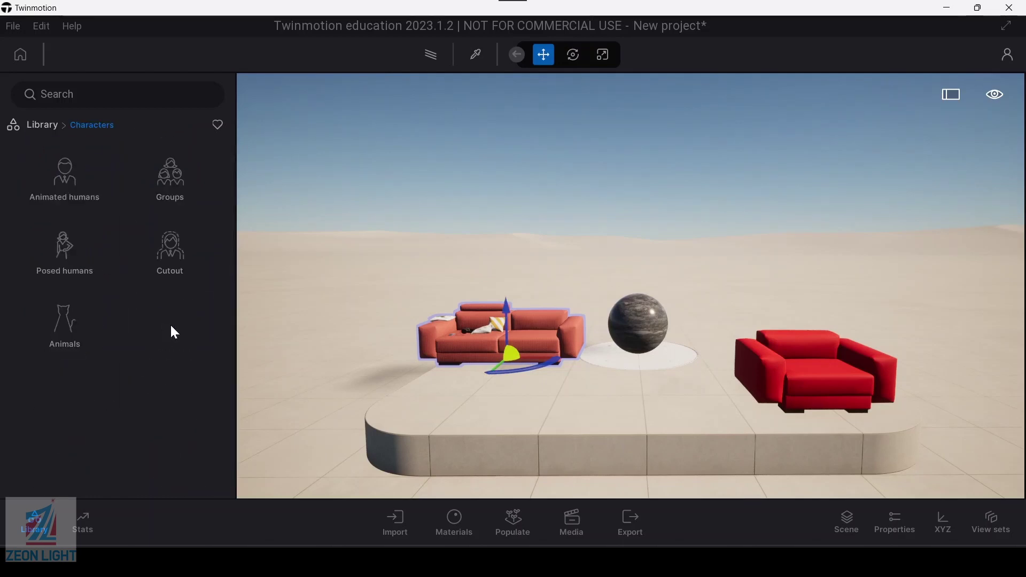
left_click(55, 185)
mouse_move(195, 180)
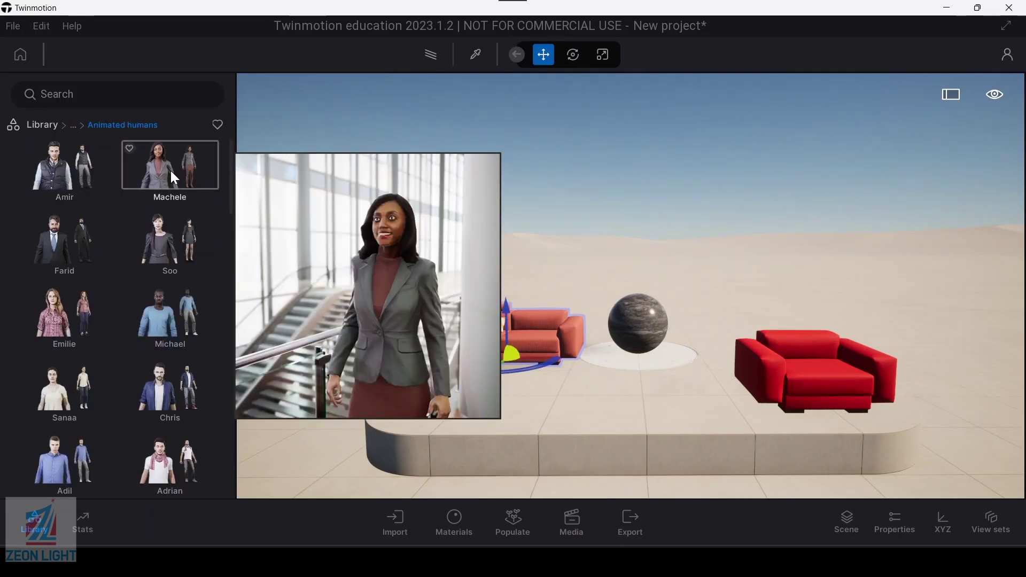
left_click(74, 238)
mouse_move(666, 407)
left_mouse_down()
mouse_move(685, 394)
mouse_move(651, 403)
left_mouse_up()
middle_click_drag(569, 350, 587, 325)
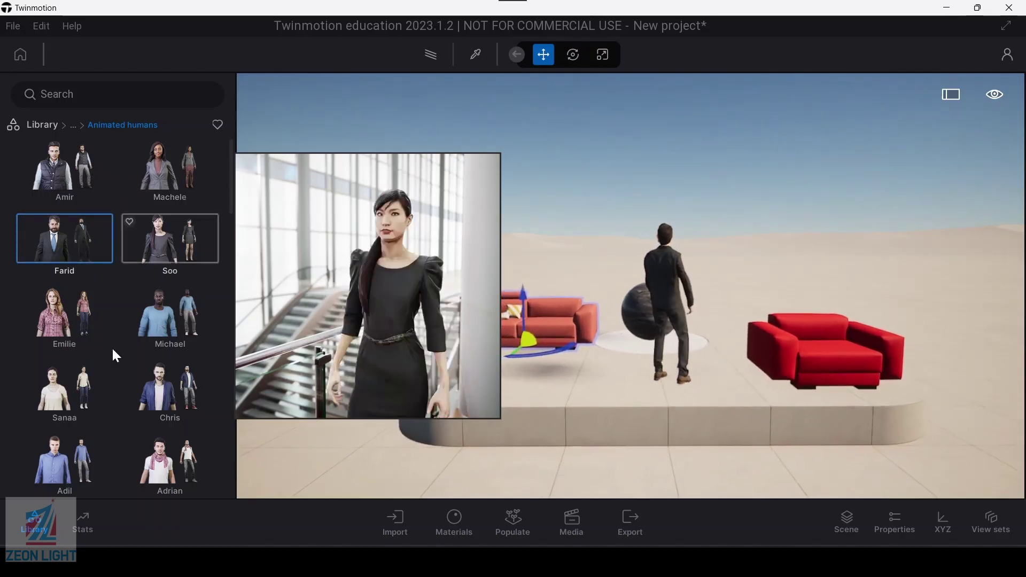
Place the Break 01 car from the Vehicles library on the ground beside the platform, next to the two-seater sofa
left_click(57, 127)
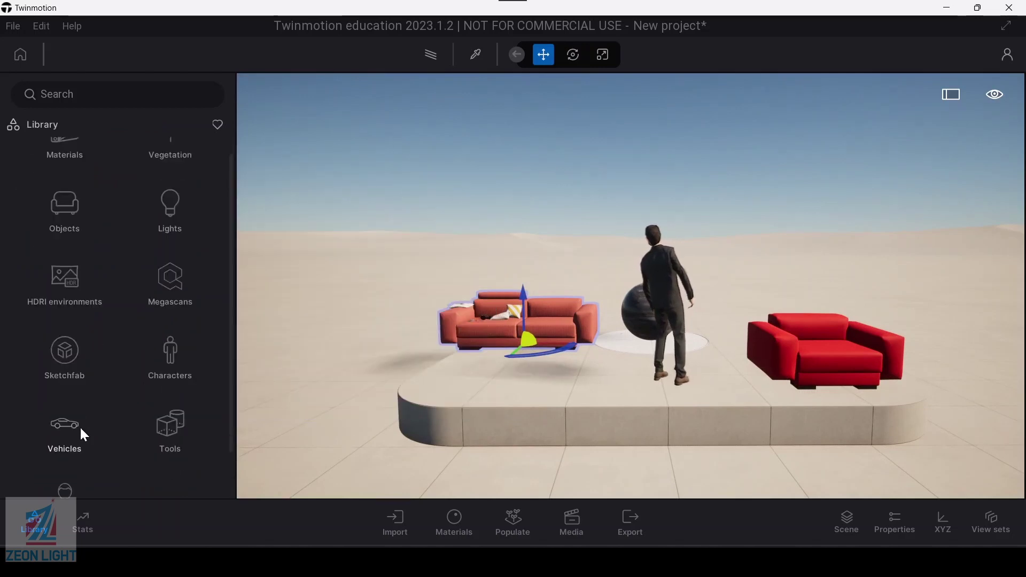
left_click(63, 402)
left_click(75, 185)
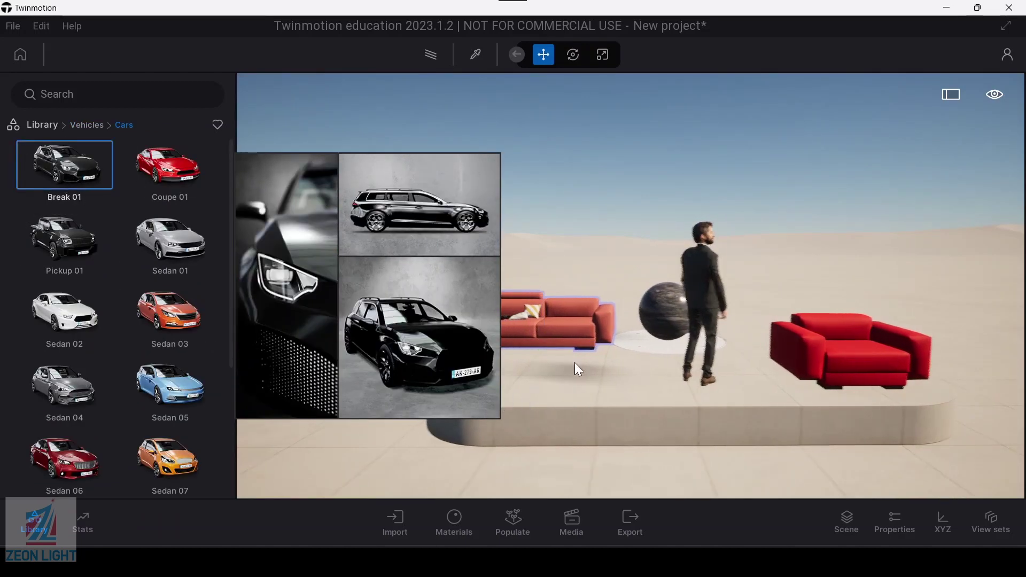
key("s")
key("a")
left_click_drag(703, 352, 634, 354)
key("w")
key("d")
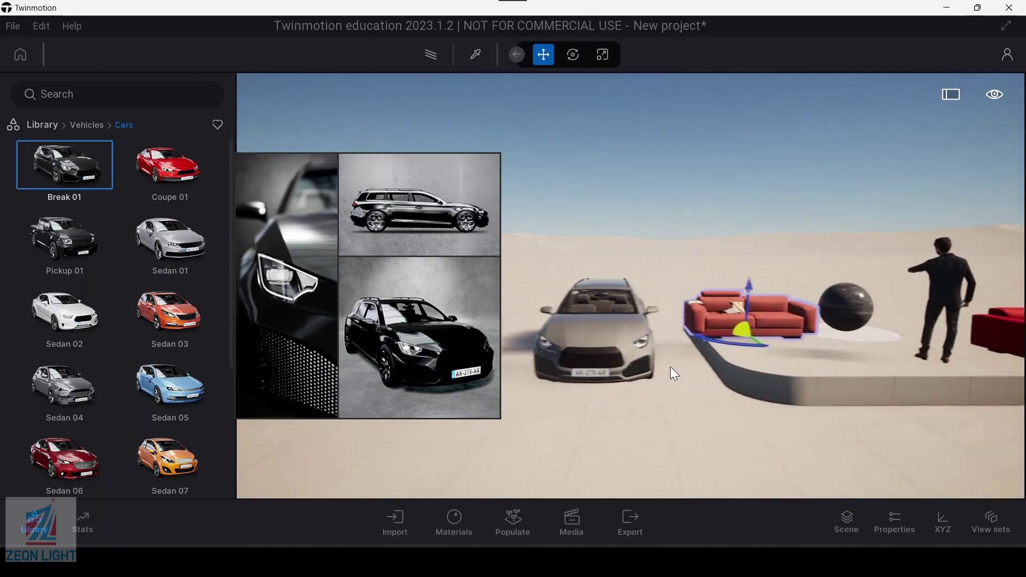
Hide the library and examine the placed objects, selecting the car and the man in turn and clearing each selection
left_click(37, 521)
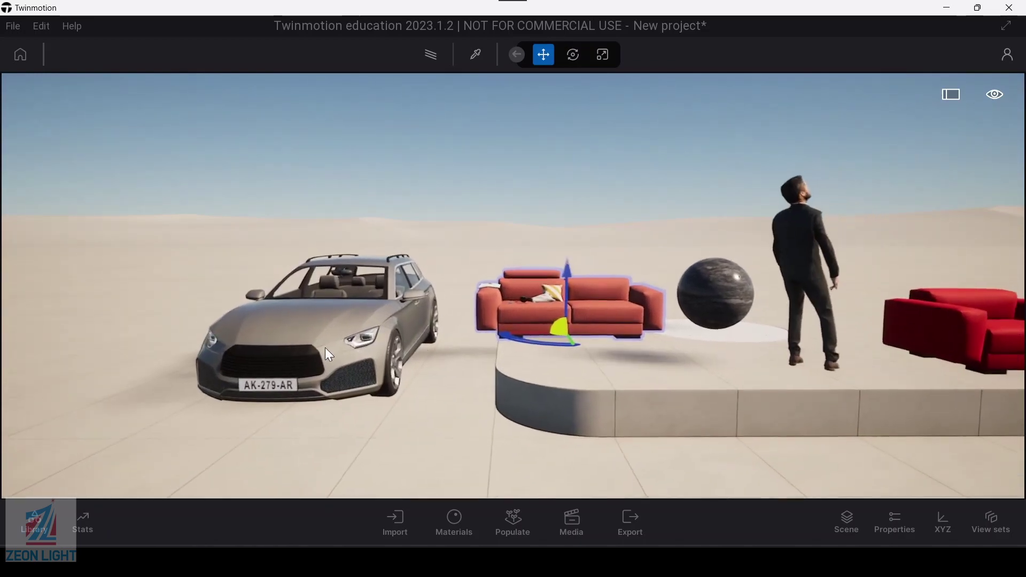
left_click(336, 354)
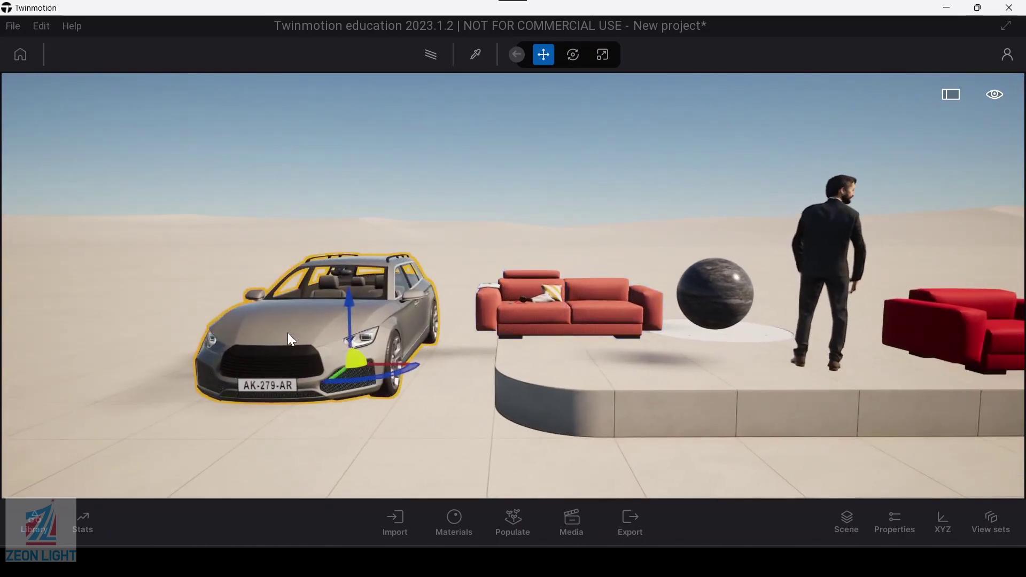
key("Escape")
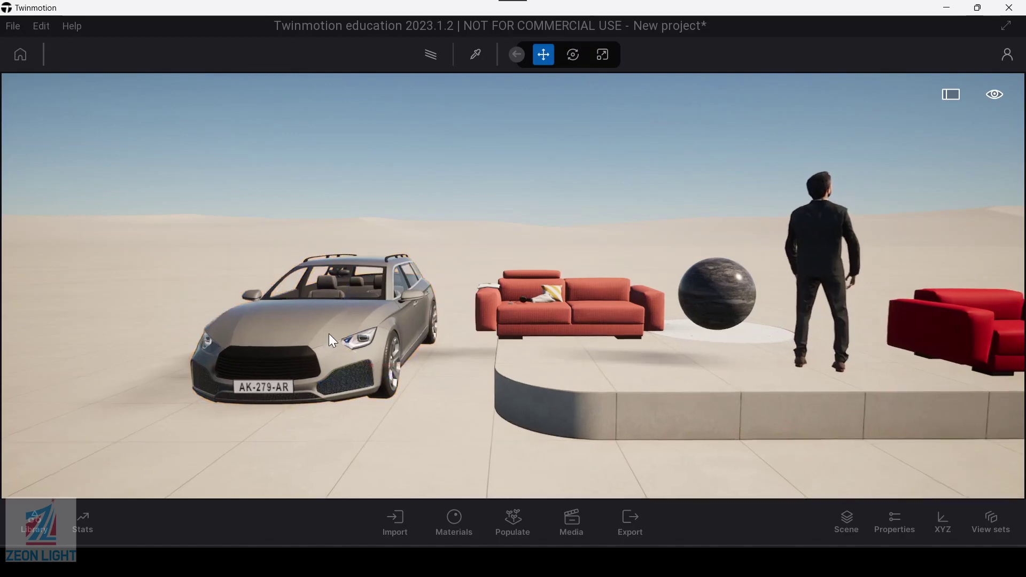
key("w")
left_click(746, 268)
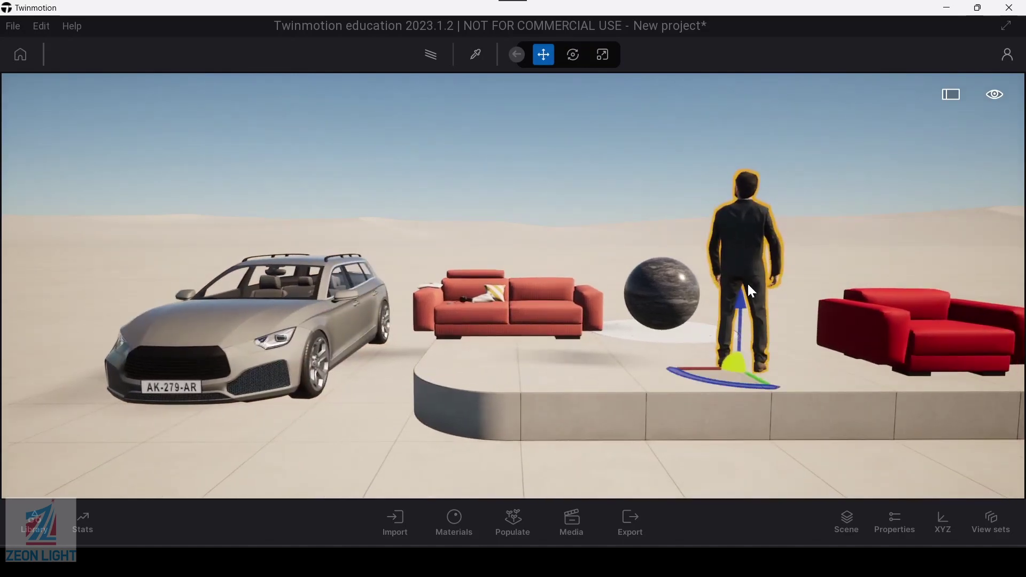
middle_click_drag(677, 400, 639, 399)
middle_click_drag(699, 311, 762, 292)
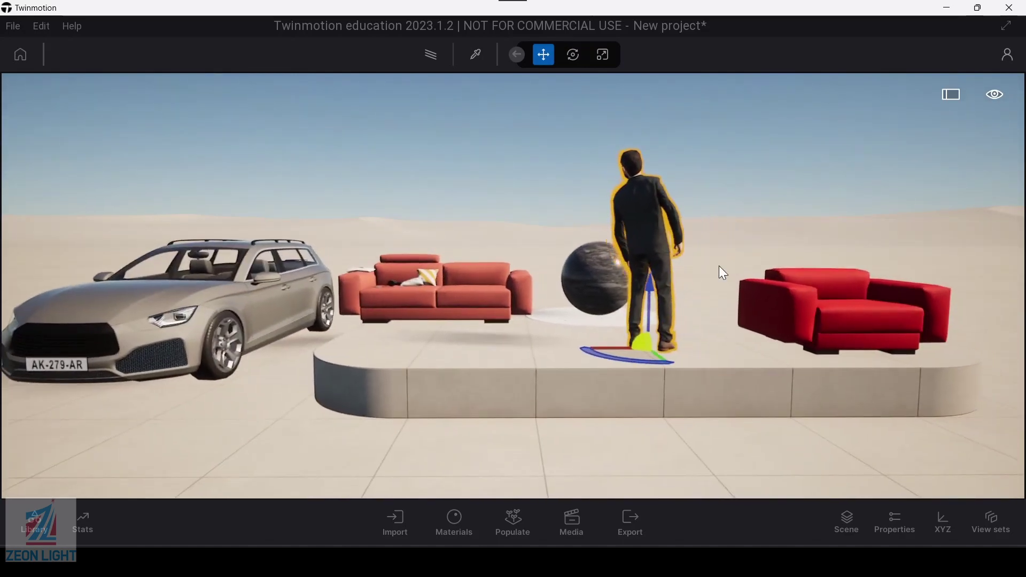
left_click(534, 245)
key("s")
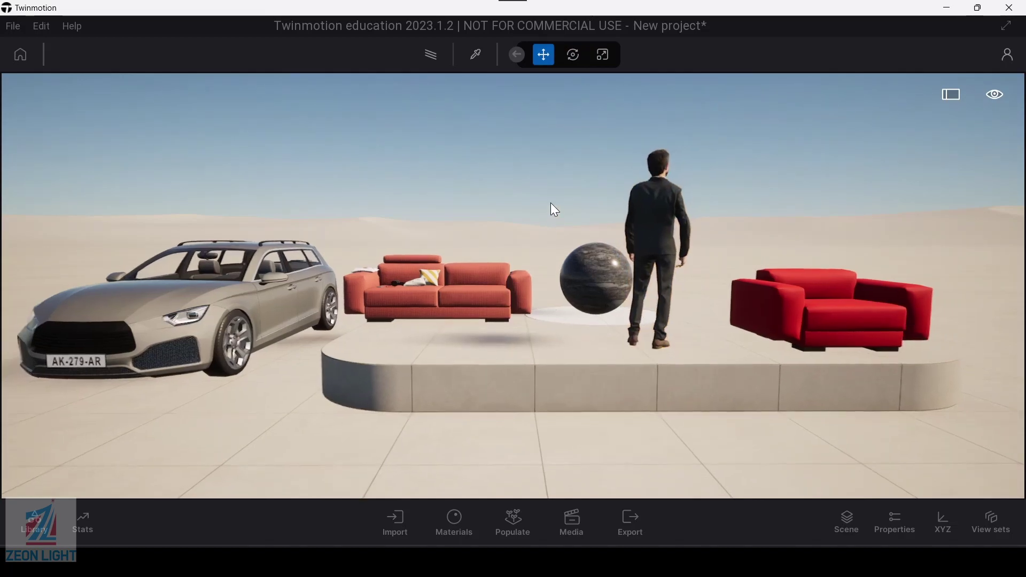
key("e")
Reopen the library and examine its Tools category, including the Animators, ending back at the main library categories
left_click(33, 526)
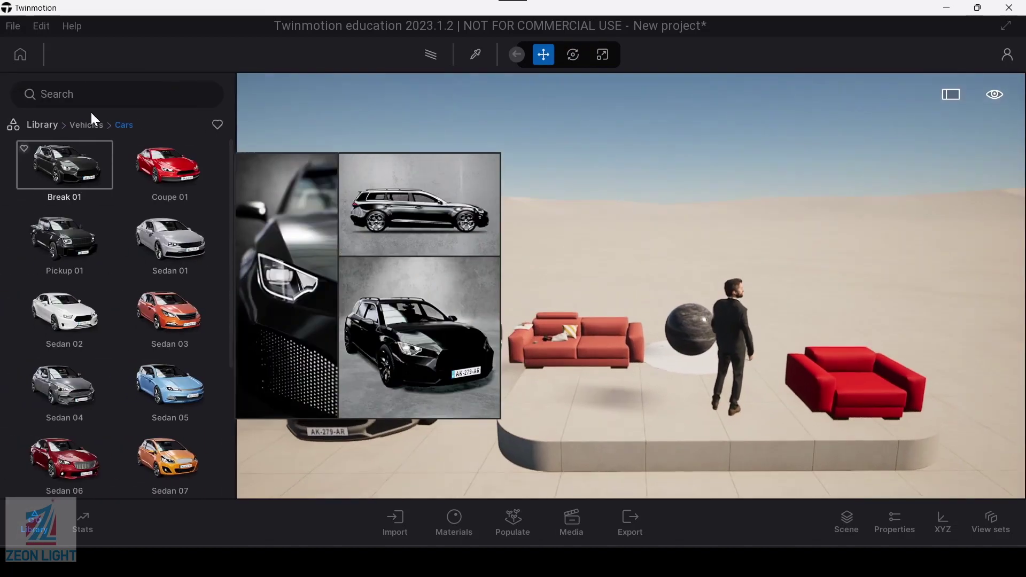
mouse_move(141, 174)
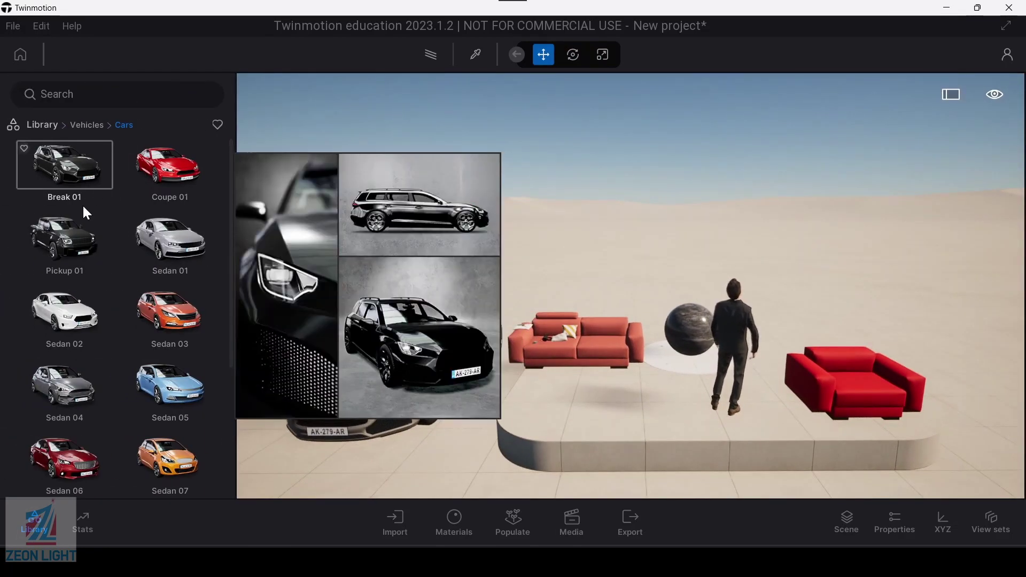
mouse_move(73, 258)
key("s")
key("d")
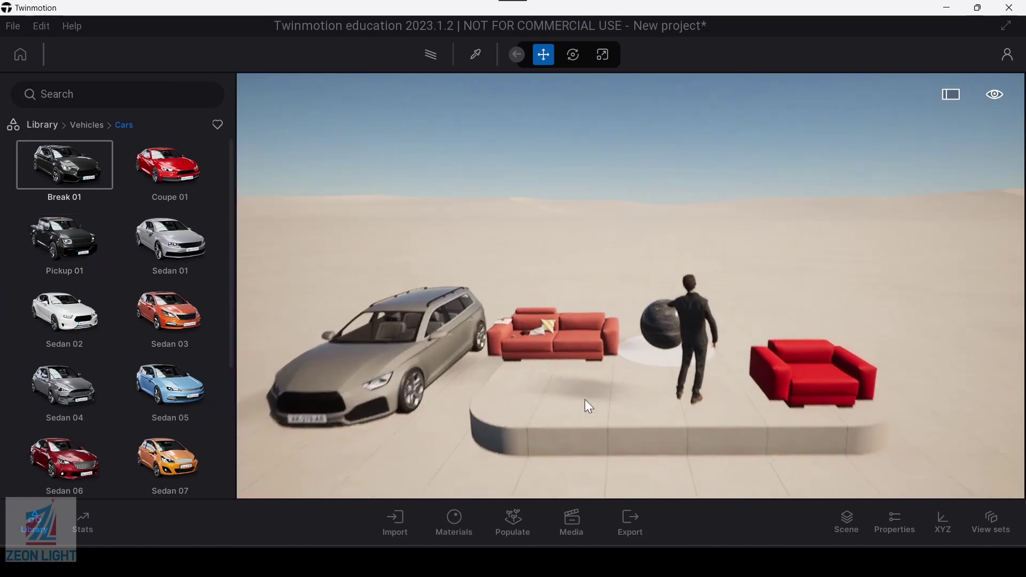
key("q")
left_click(45, 126)
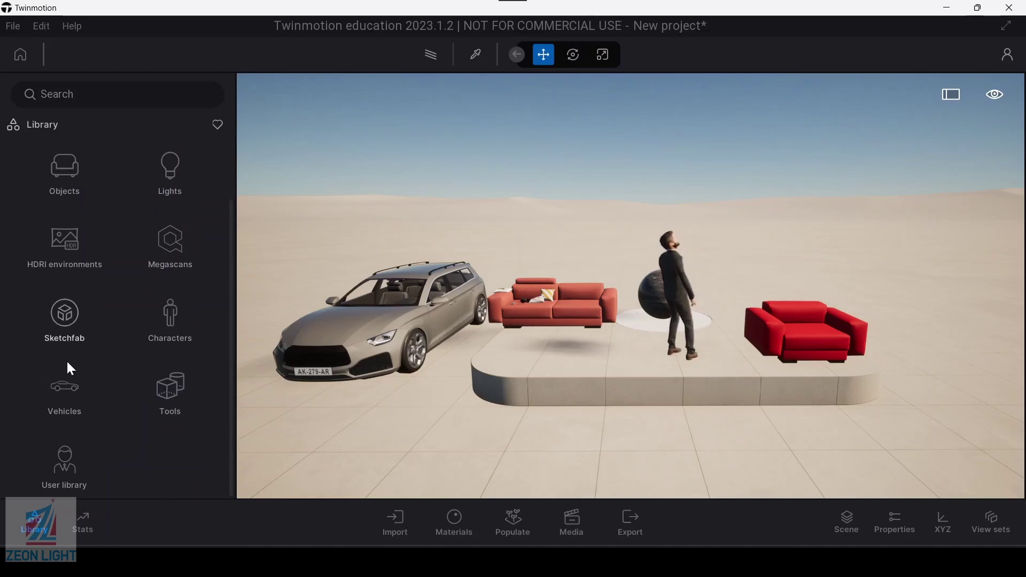
left_click(172, 396)
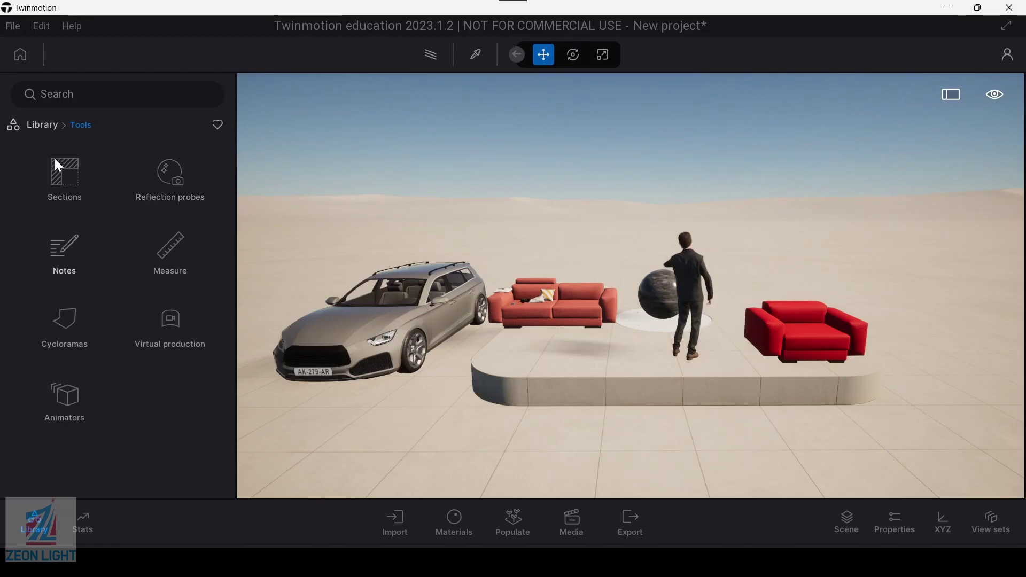
left_click(59, 402)
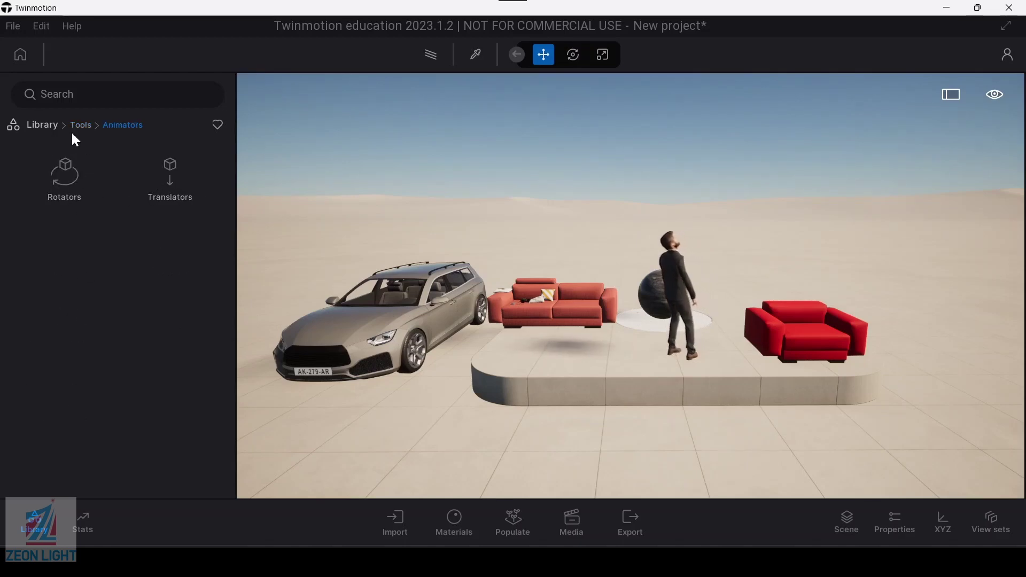
left_click(47, 125)
scroll(117, 412, "down", 3)
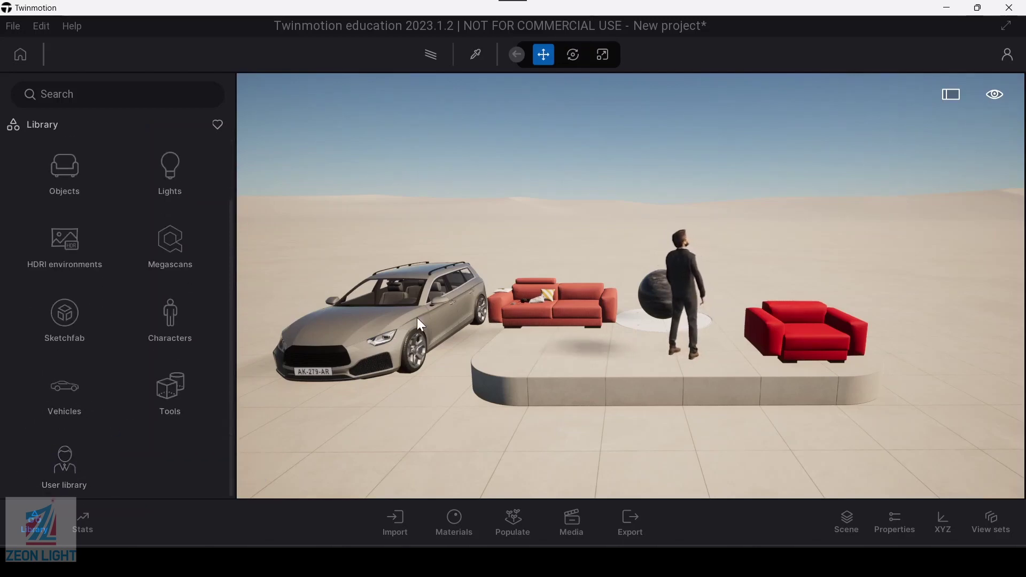
key("a")
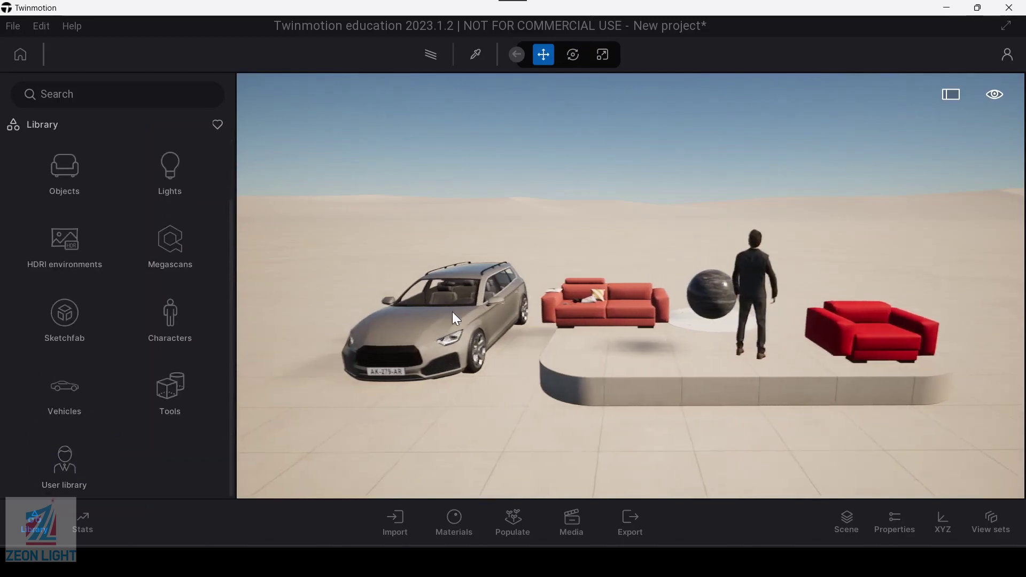
left_click(452, 346)
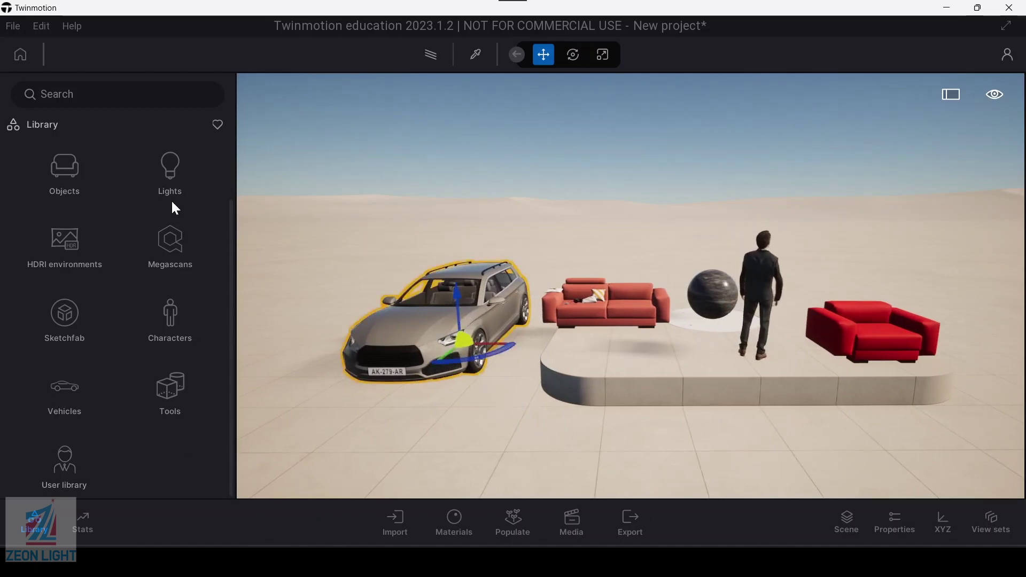
key("Escape")
key("ctrl")
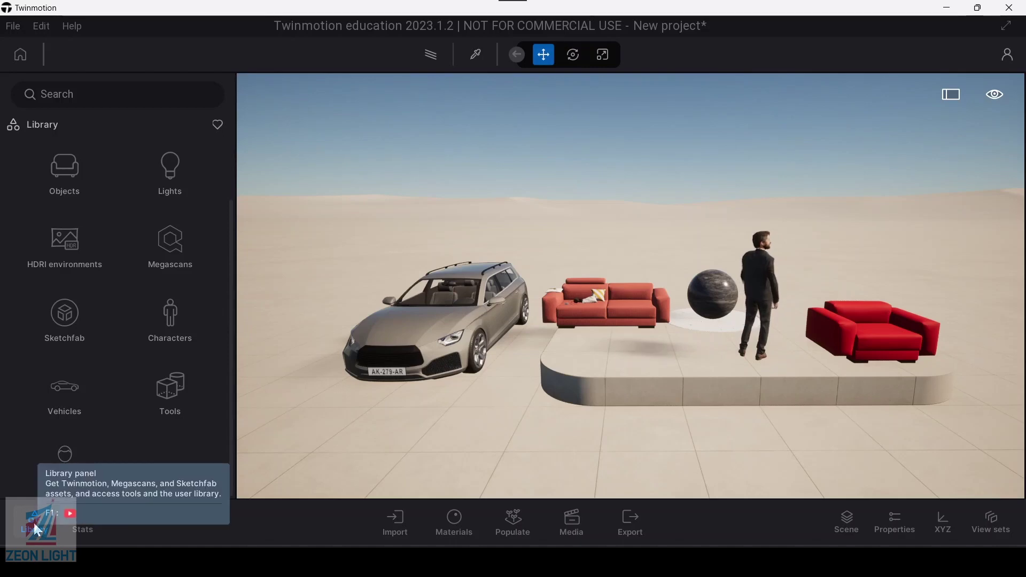
Show the scene statistics, examine the frame rate, hardware load, polygon and object figures from different camera distances, and hide the statistics
left_click(85, 526)
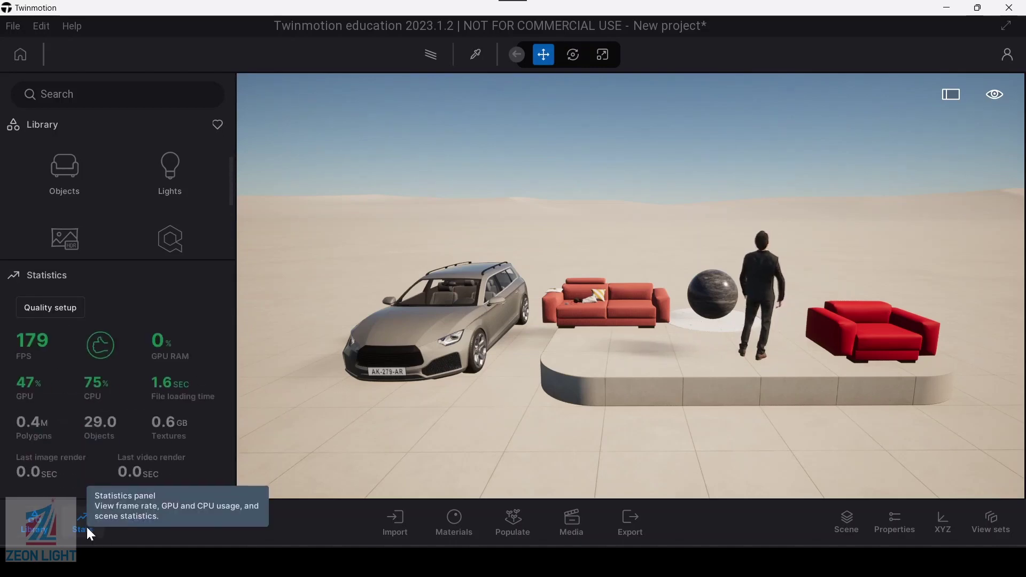
key("ctrl")
key("q")
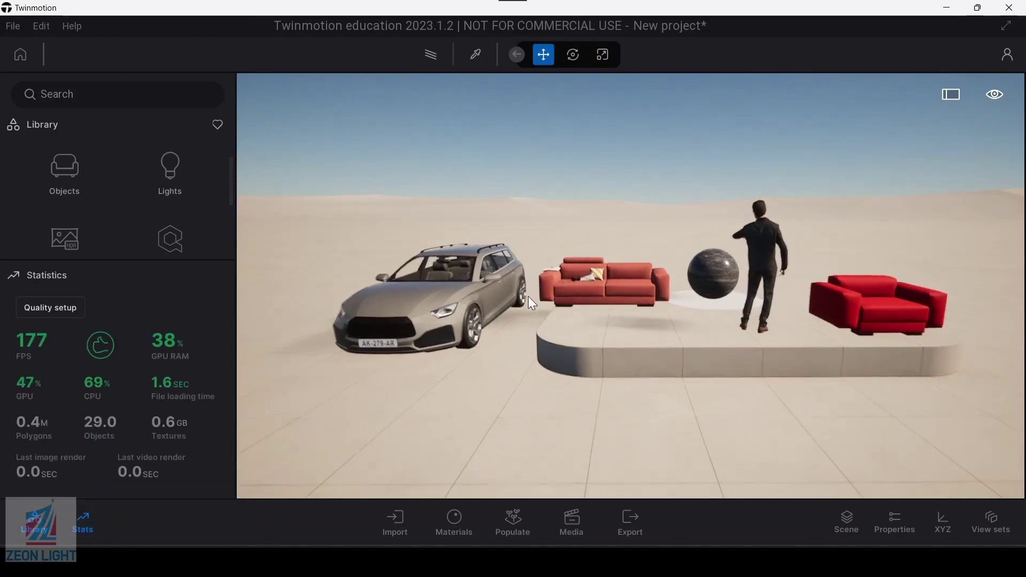
scroll(509, 336, "up", 1)
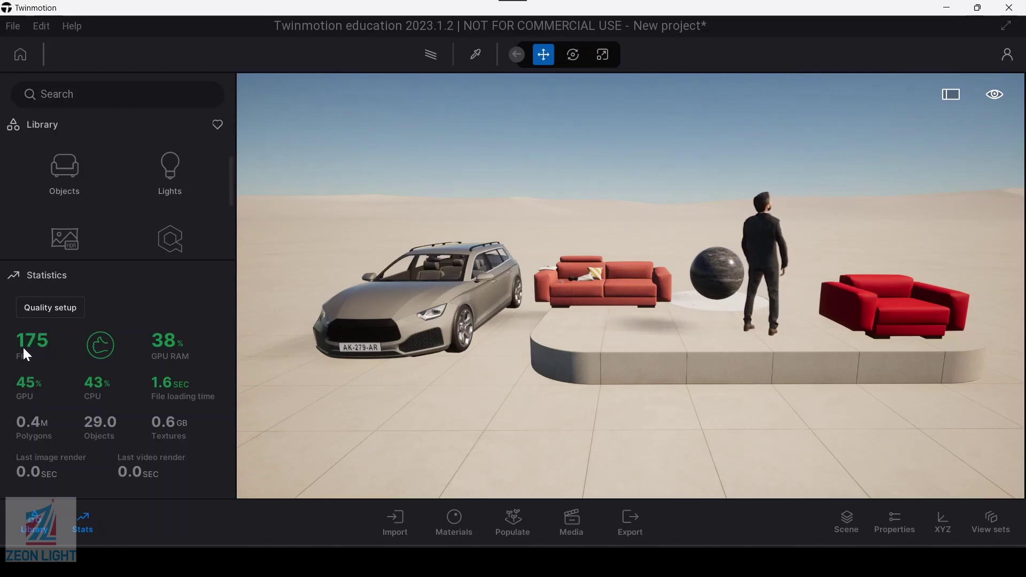
left_click(107, 346)
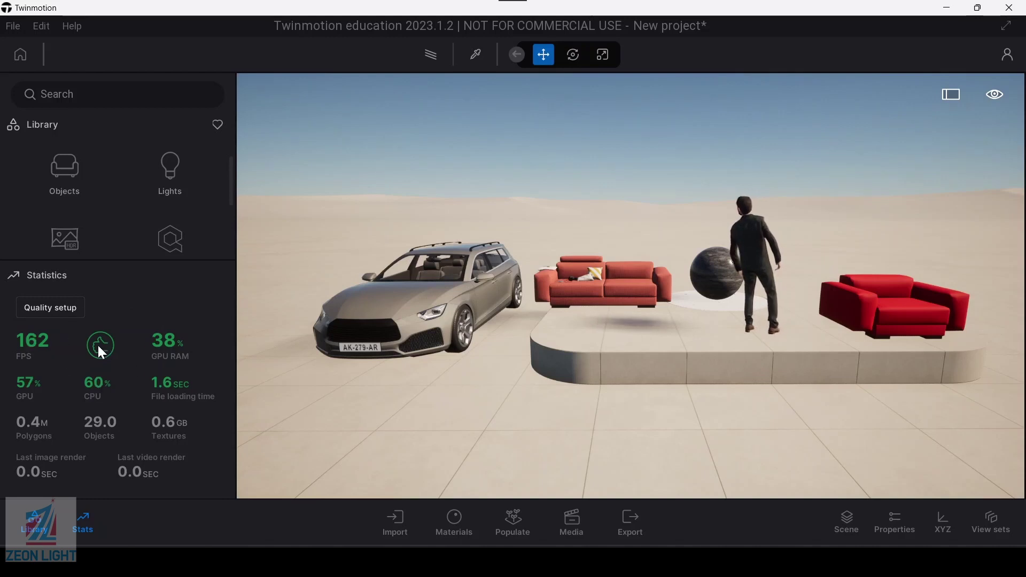
left_click(168, 356)
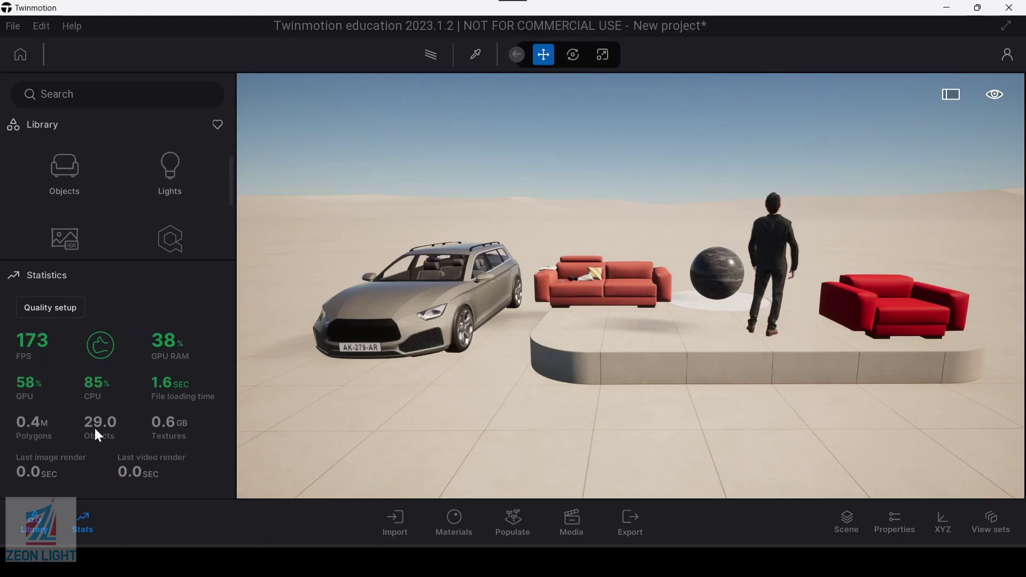
scroll(396, 332, "up", 3)
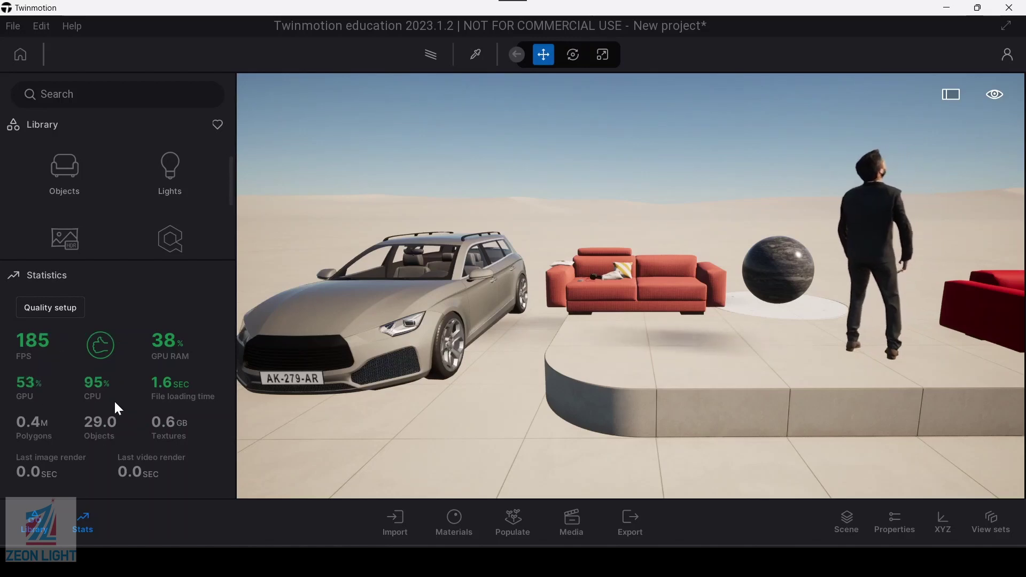
key("a")
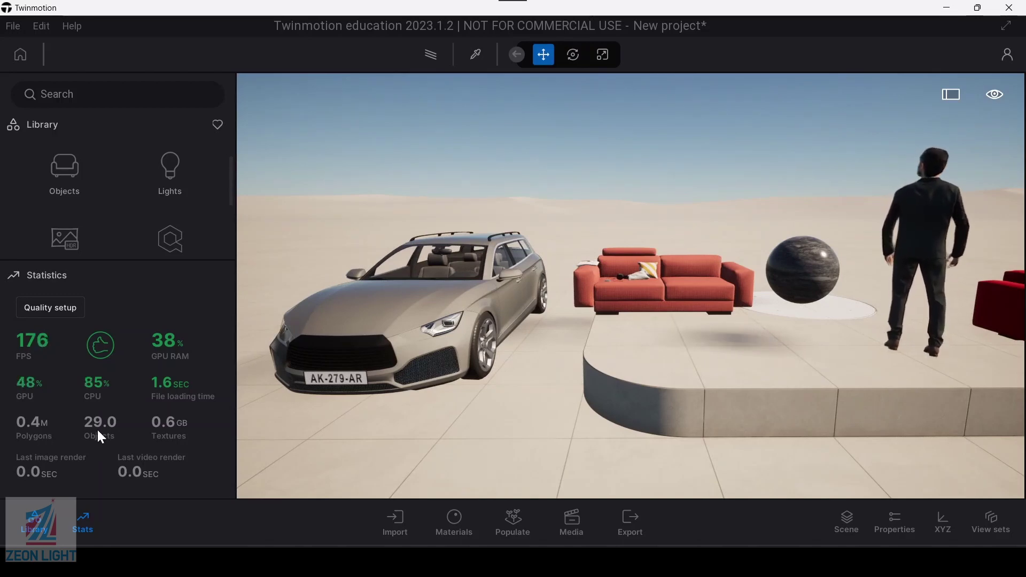
key("s")
key("d")
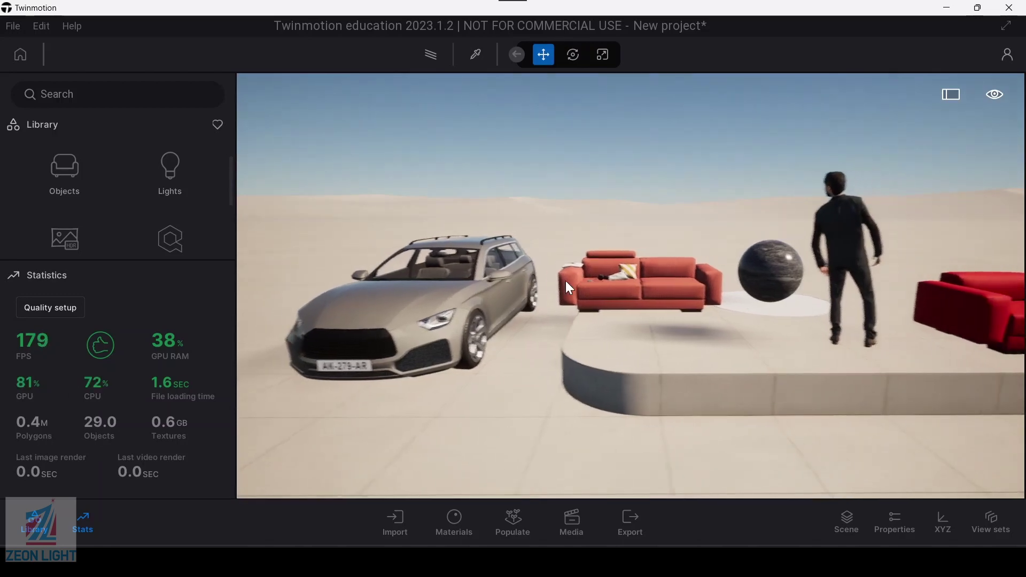
key("w")
key("a")
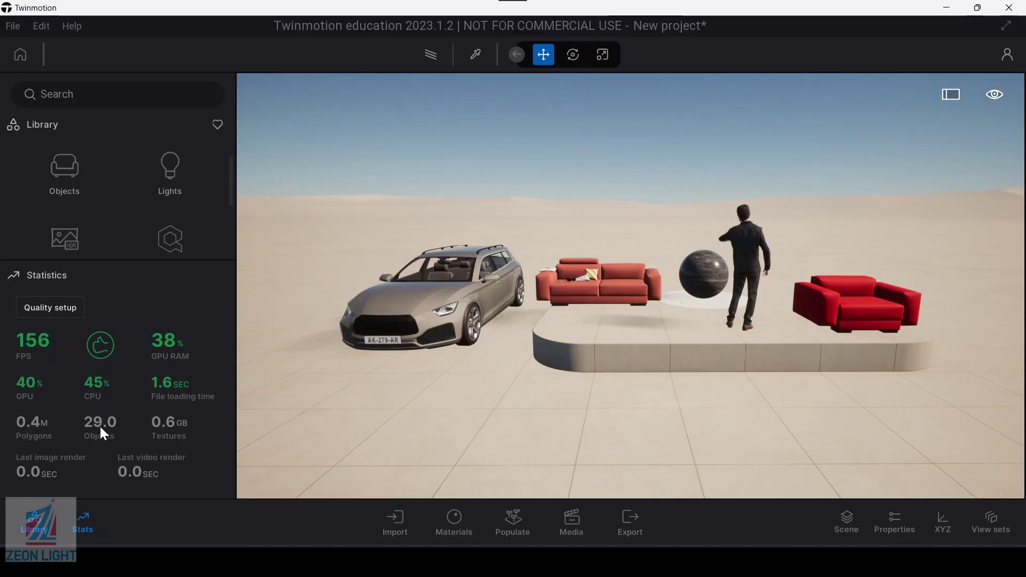
left_click(85, 525)
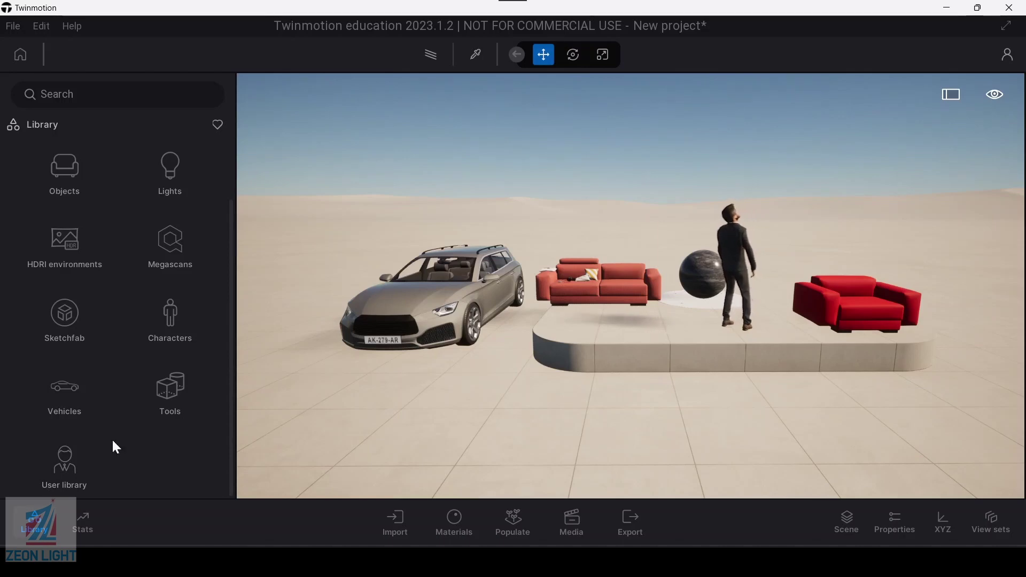
Look through the City benches in the Objects library, return to the main categories and hide the library
left_click(76, 170)
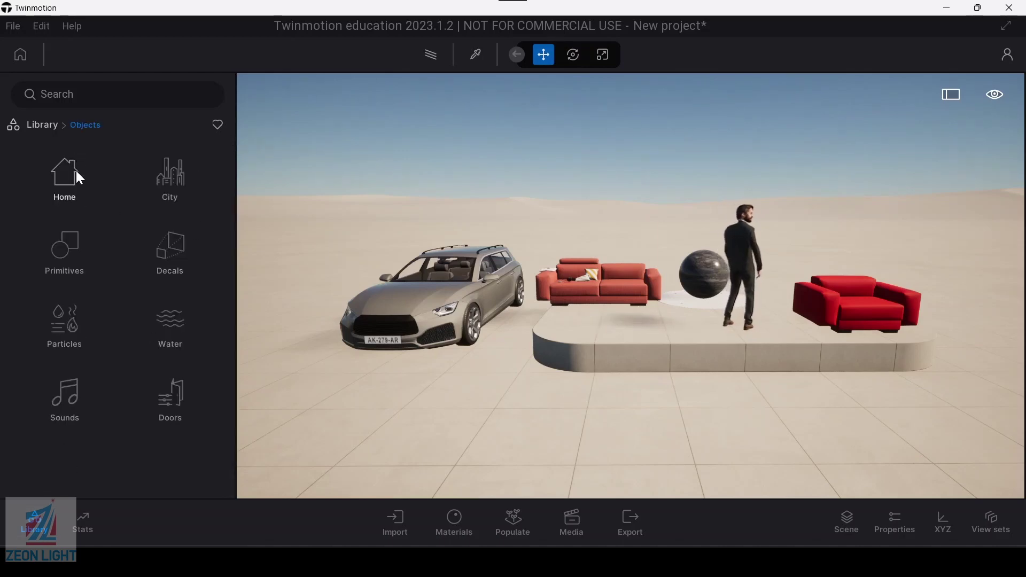
left_click(165, 186)
left_click(58, 179)
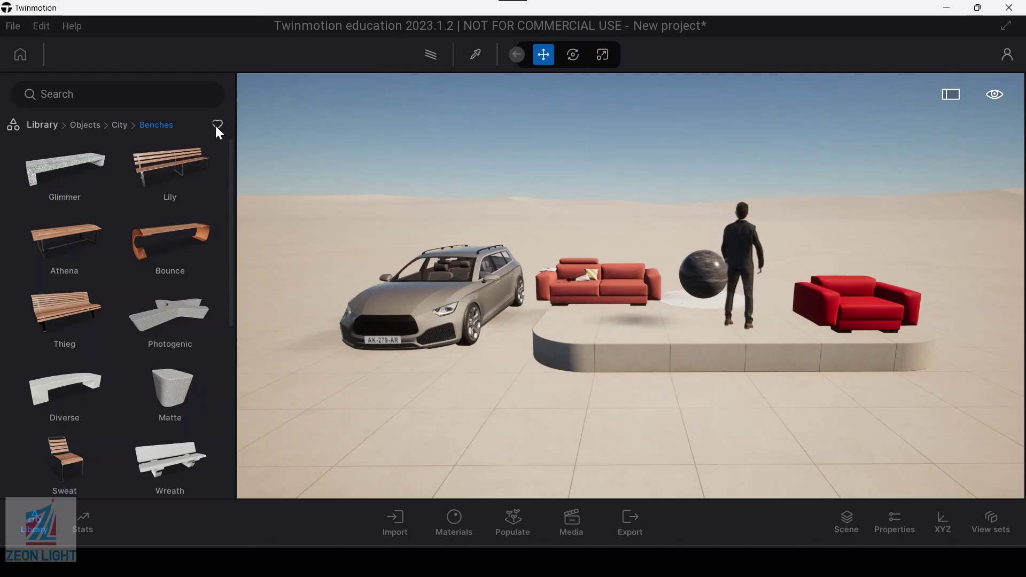
left_click(52, 126)
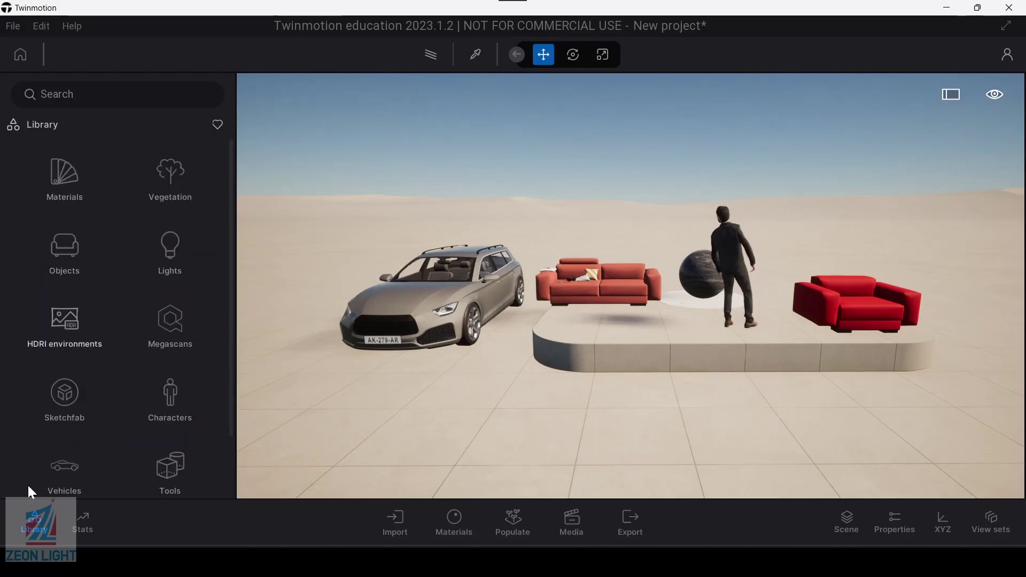
left_click(31, 524)
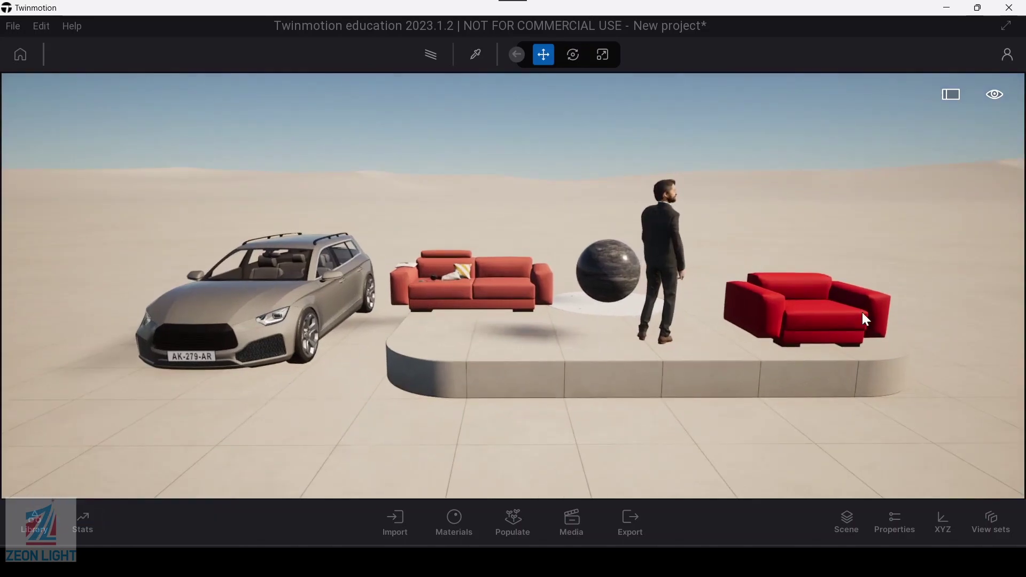
Show the scene graph and select the placed car, man, seat and sofa and the base's Graphics and Cylinder in turn
left_click(845, 528)
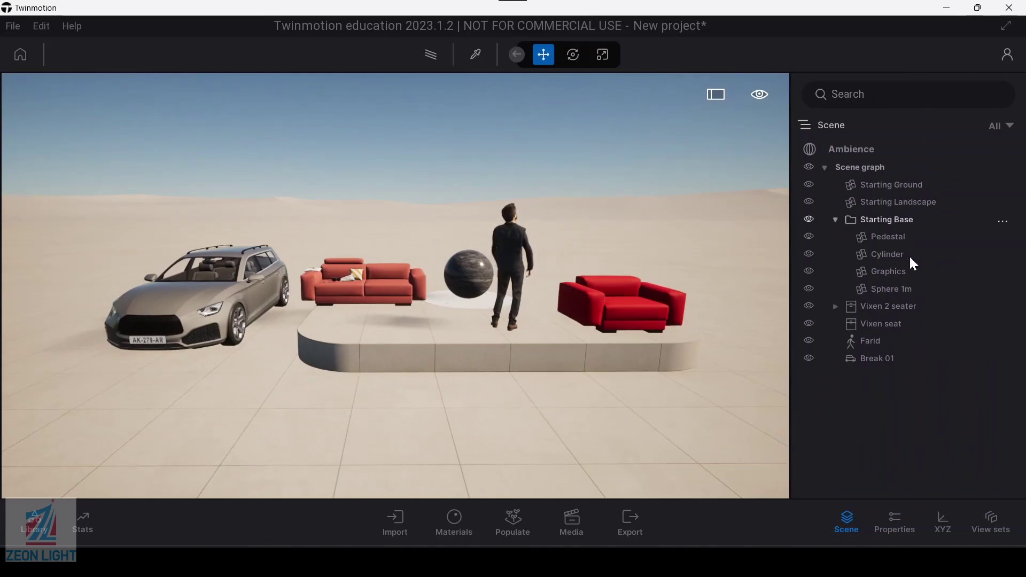
left_click(871, 358)
left_click(875, 343)
left_click(880, 325)
left_click(882, 307)
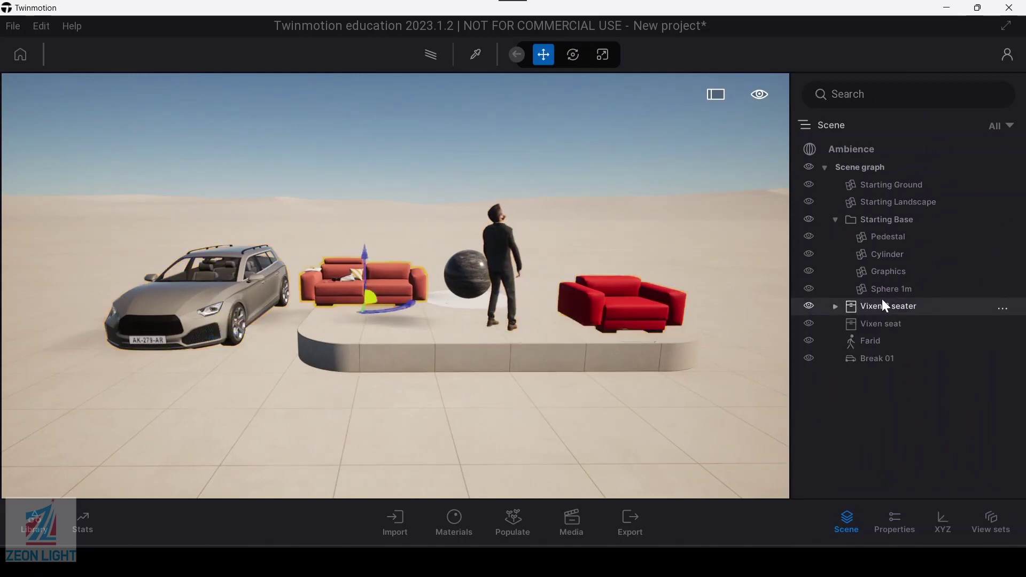
left_click(885, 271)
left_click(885, 255)
Hide and show again the Break 01 car and the man, one after the other, in the scene graph
left_click(871, 359)
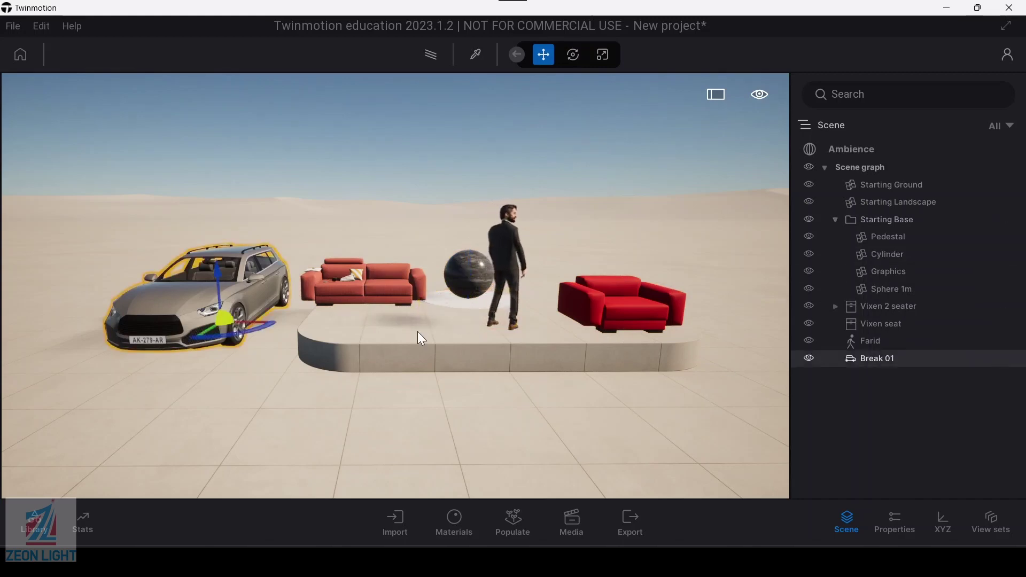
left_click(810, 359)
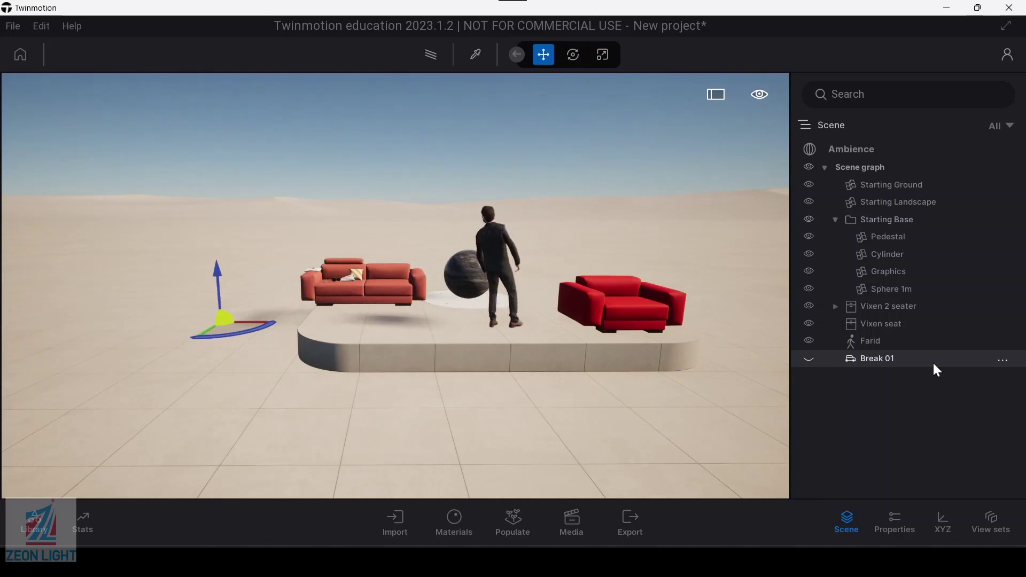
left_click(810, 358)
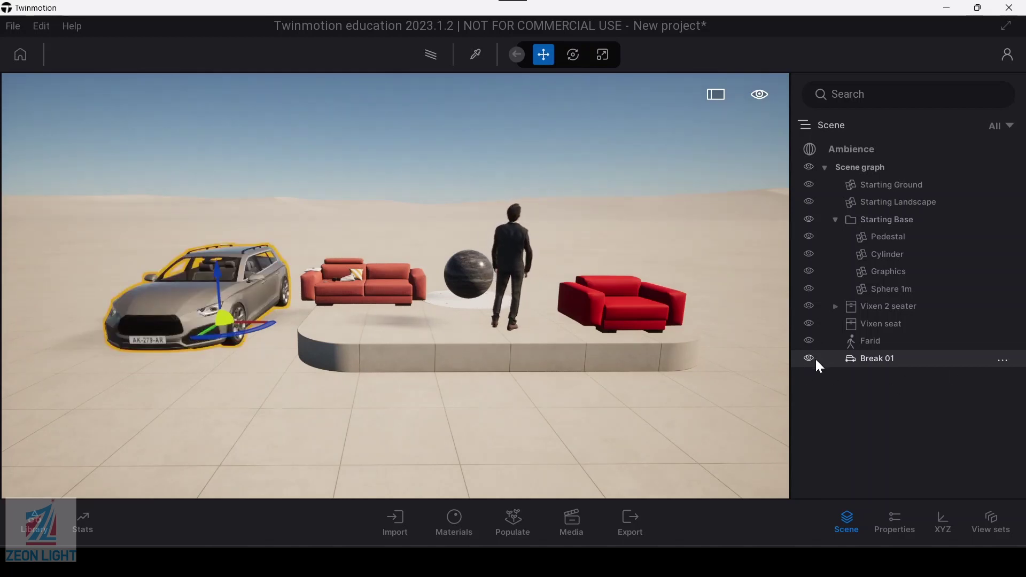
left_click(872, 342)
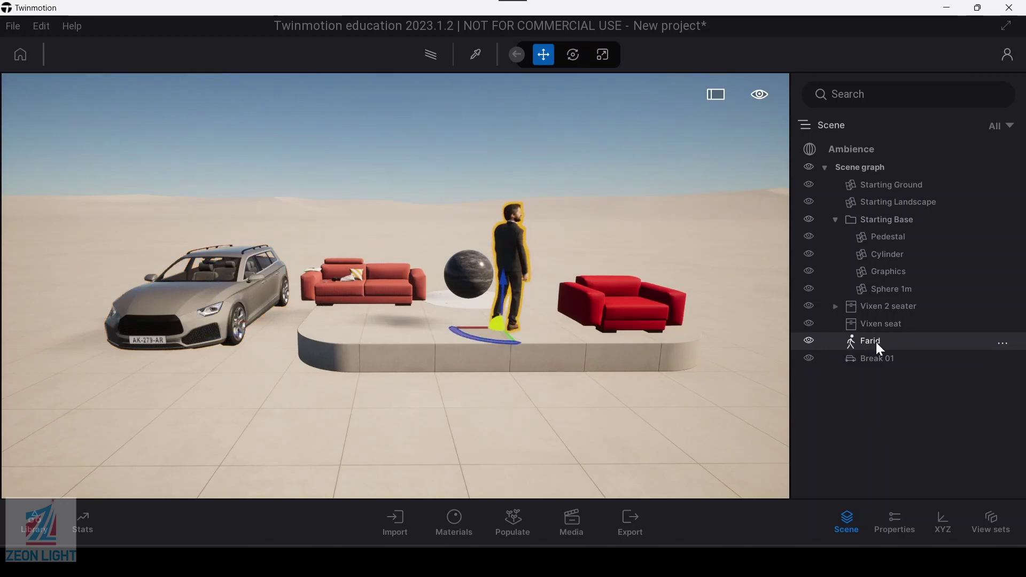
left_click(811, 342)
left_click(811, 342)
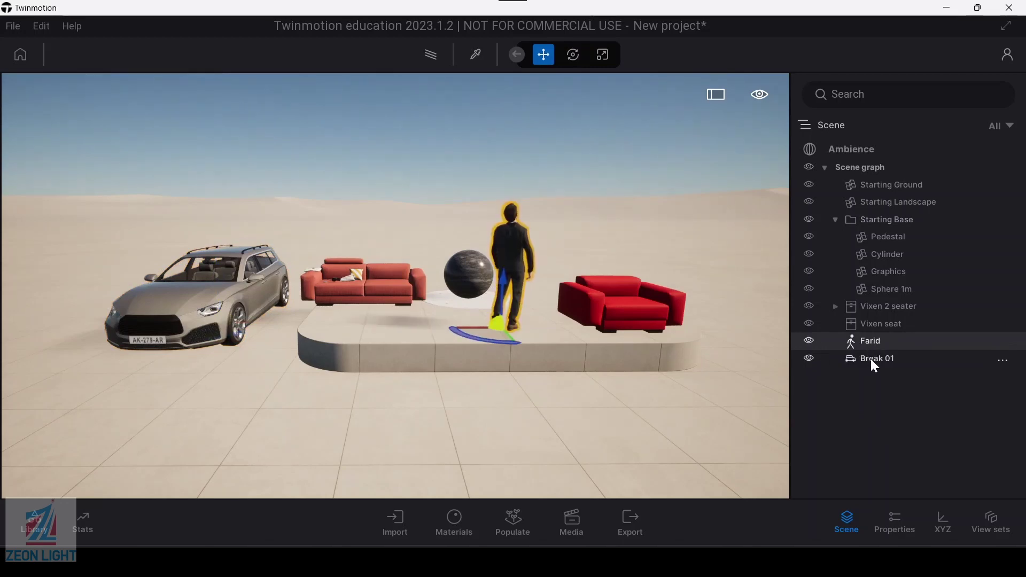
Select the car, man, Vixen seat and Vixen 2 seater together in the scene graph and switch their visibility off and on
left_click(874, 359)
left_click(871, 310, "shift")
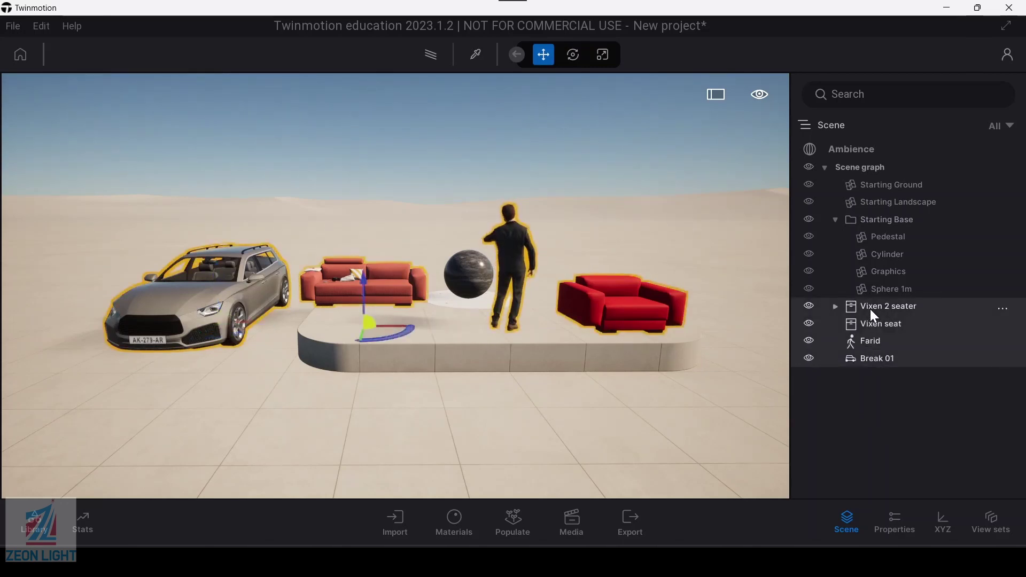
left_click(809, 307)
left_click(810, 307)
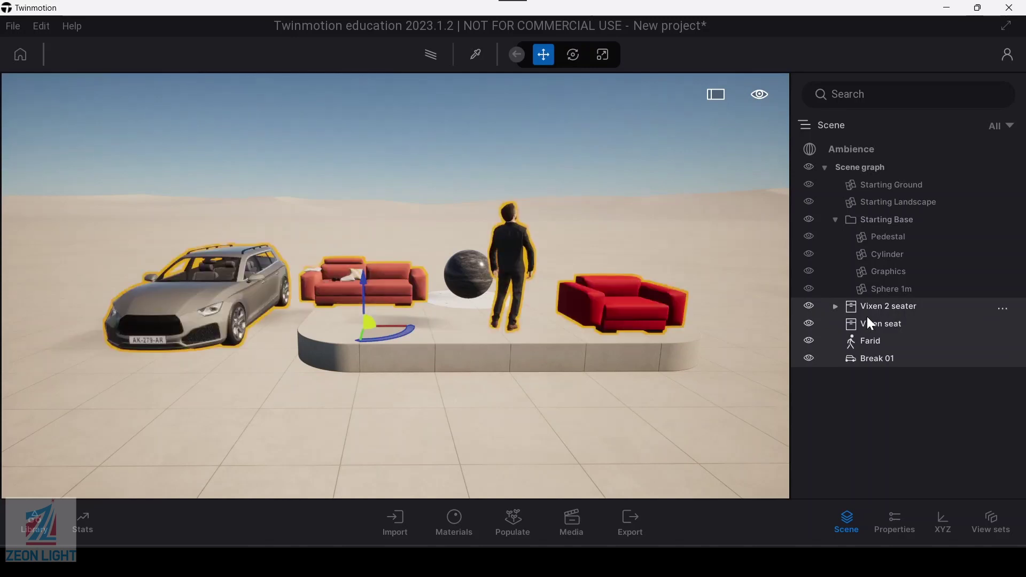
Hide and restore the Pedestal, Cylinder, Graphics and Sphere 1m together, and leave only the Vixen 2 seater selected
left_click(891, 291)
left_click(843, 239, "shift")
left_click(810, 238)
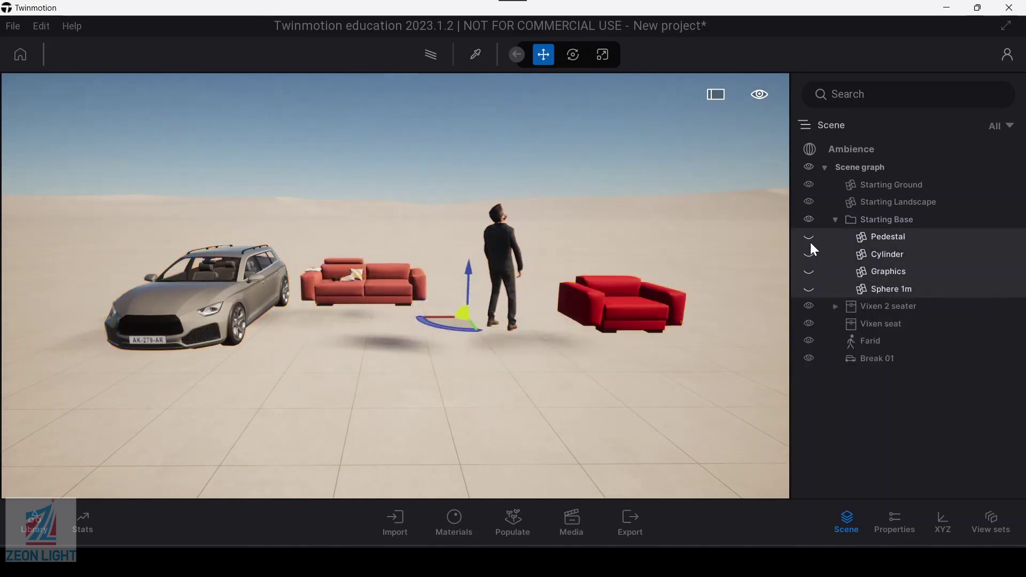
left_click(811, 237)
left_click(882, 307)
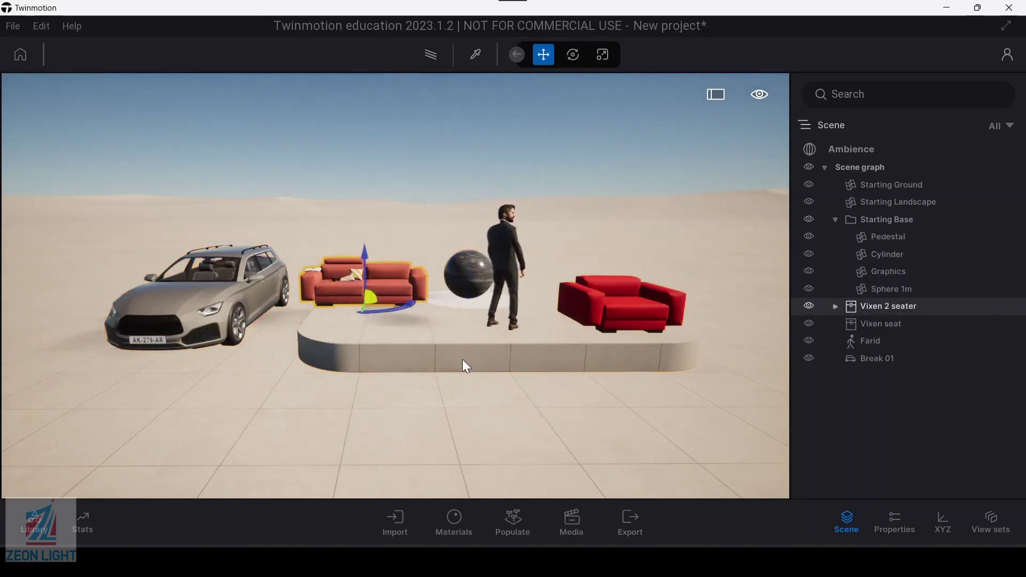
Select the pedestal and then the ground in the viewport to locate their entries in the scene graph
left_click(480, 349)
scroll(522, 348, "up", 2)
key("d")
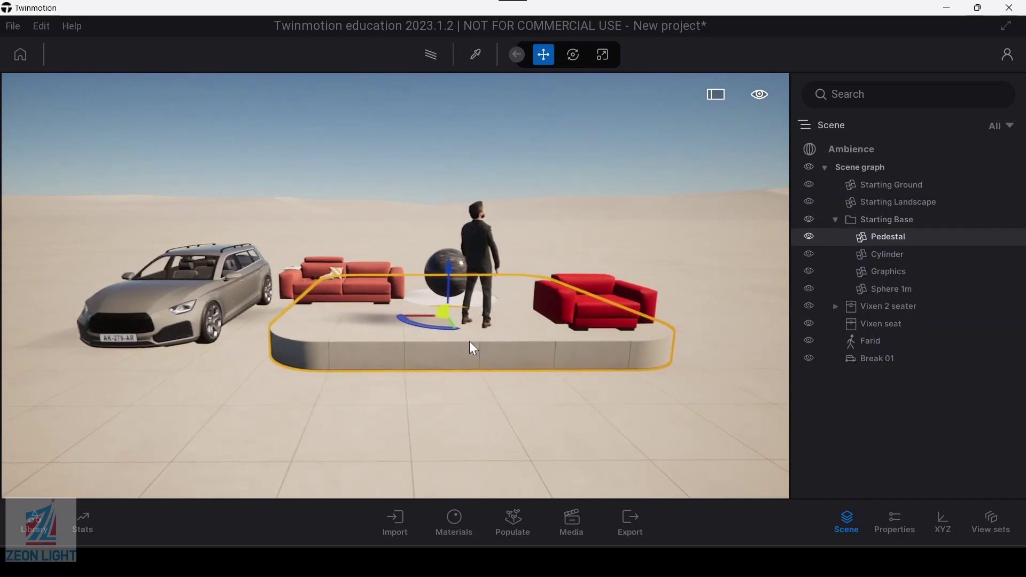
key("w")
key("d")
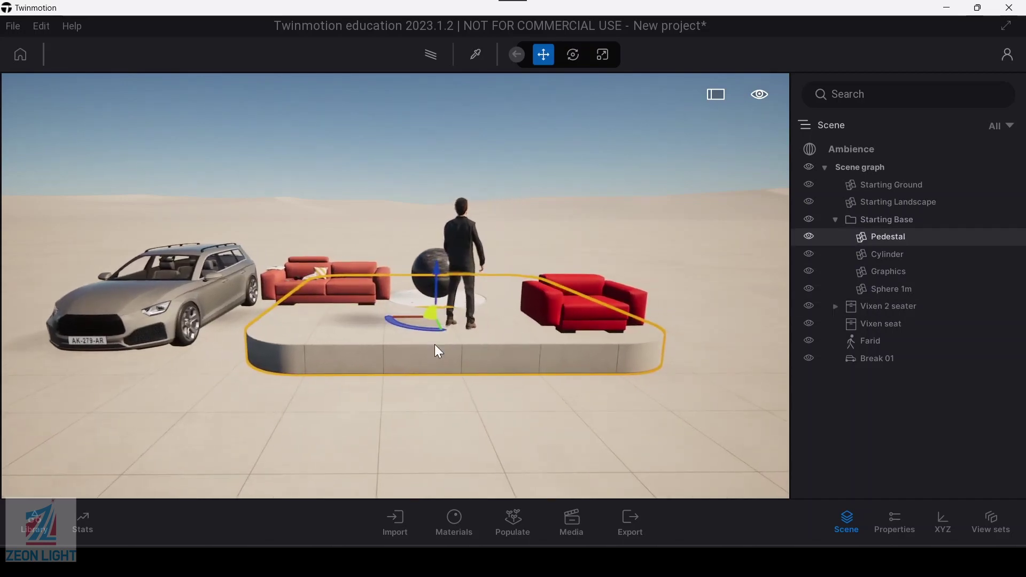
left_click(379, 378)
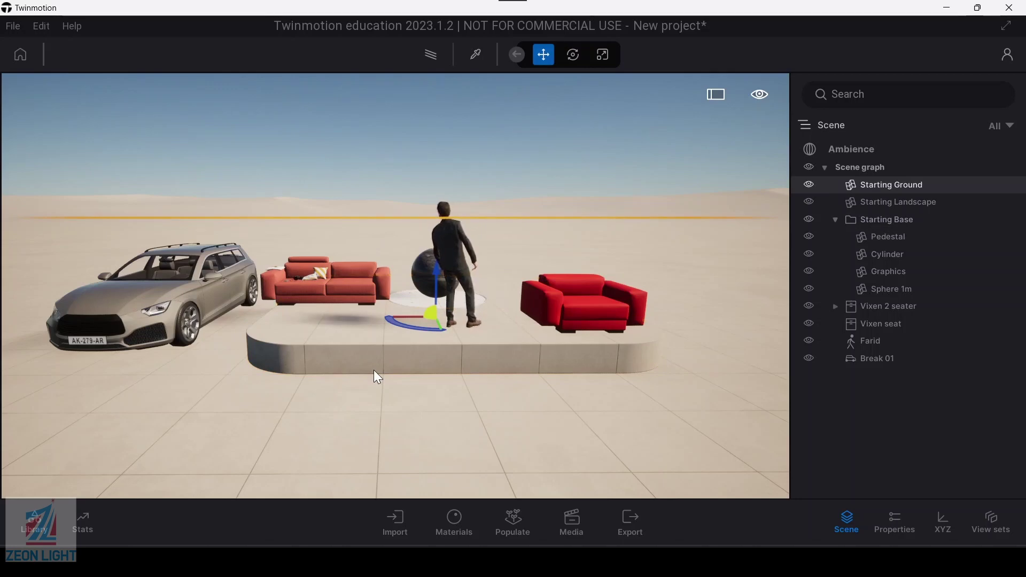
left_click(458, 348)
scroll(458, 348, "up", 2)
mouse_move(459, 348)
middle_mouse_down()
mouse_move(469, 337)
mouse_move(460, 351)
middle_mouse_up()
left_click(472, 427)
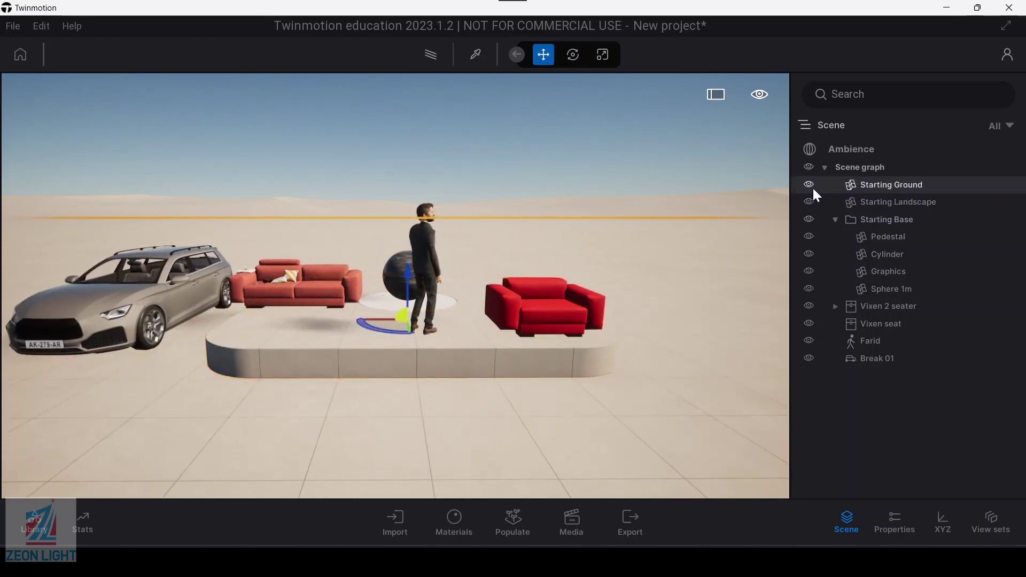
mouse_move(865, 188)
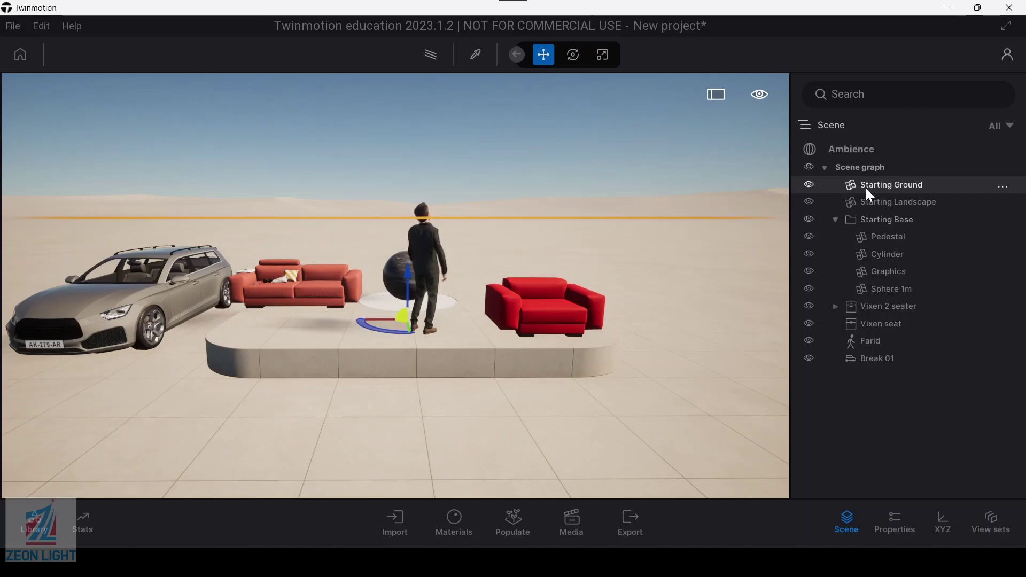
Show the library's Vegetation category, look through its Landscapes, and return to the Vegetation categories
left_click(33, 523)
left_click(180, 187)
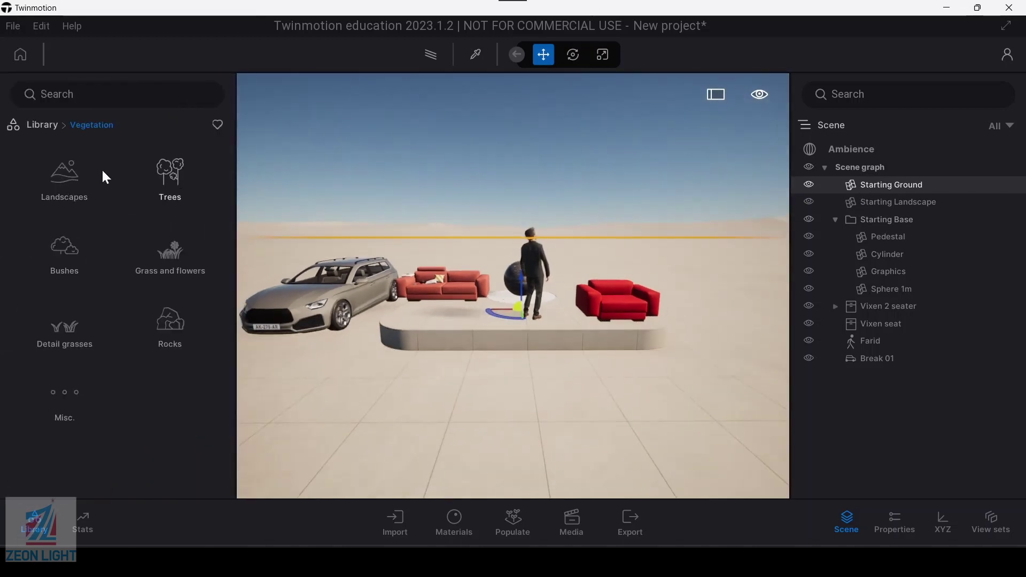
left_click(77, 196)
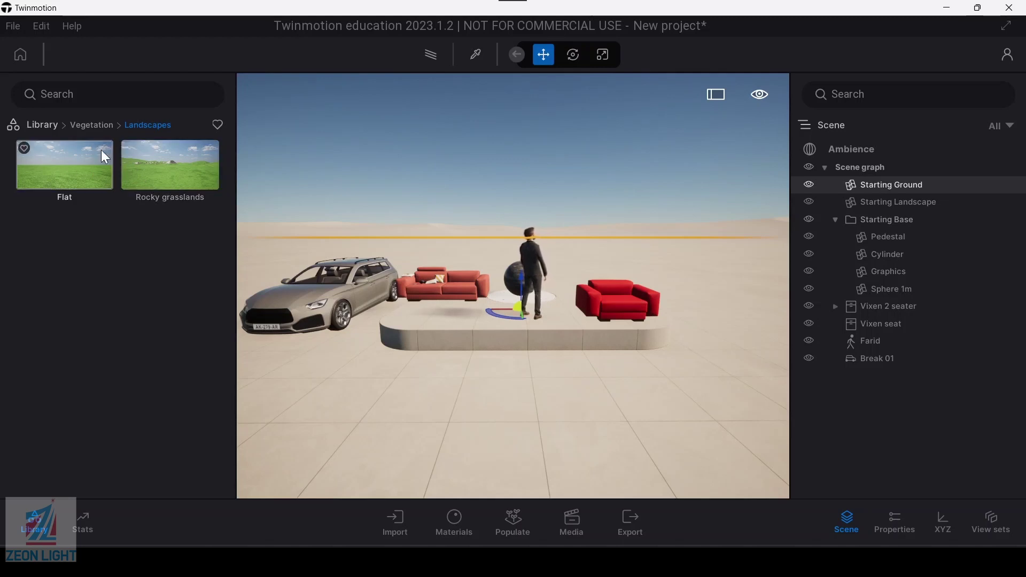
left_click(90, 125)
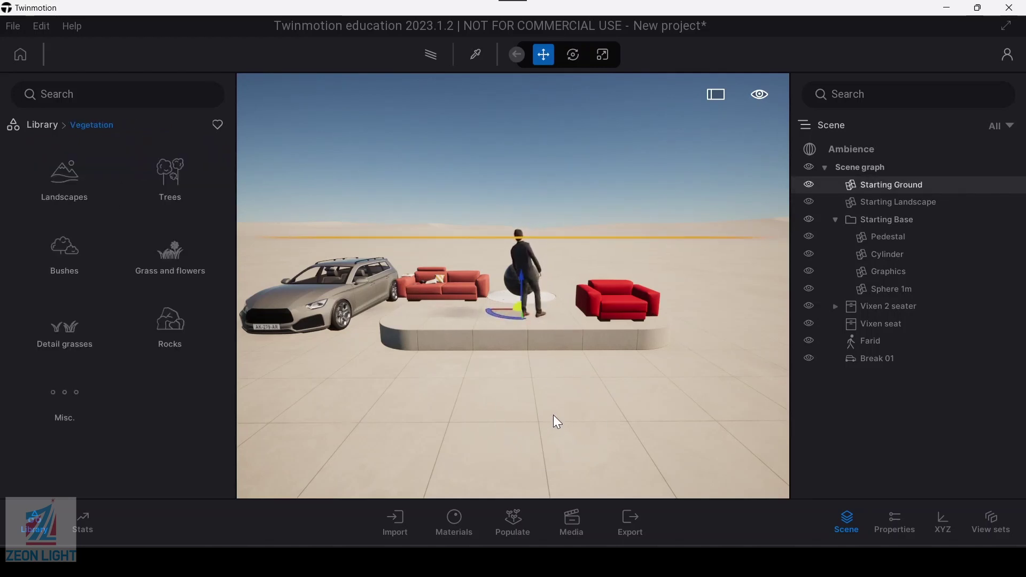
Create a new scene graph container named my stuffs and move the Break 01 car and the man into it
left_click_drag(875, 354, 871, 323)
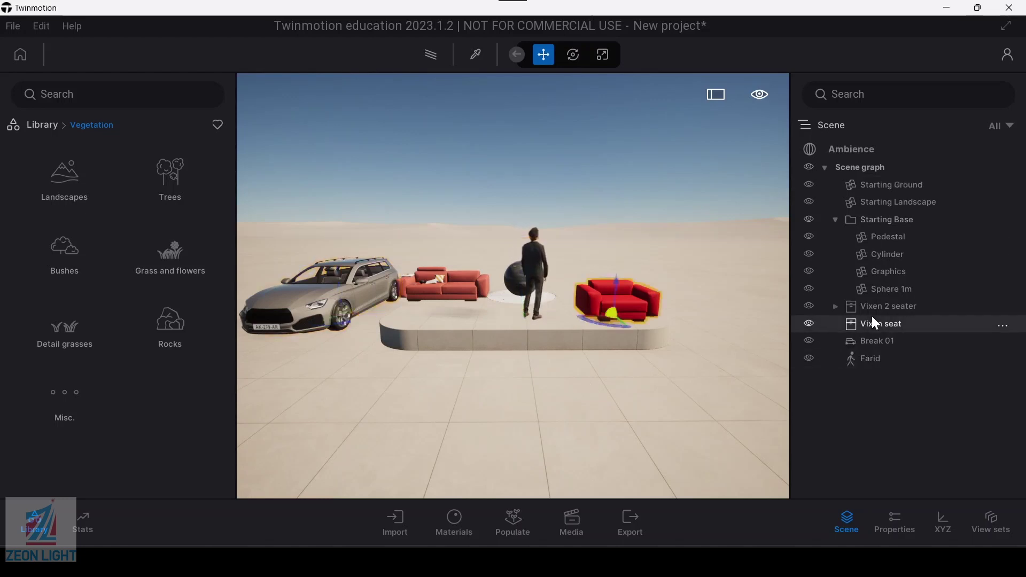
right_click(851, 417)
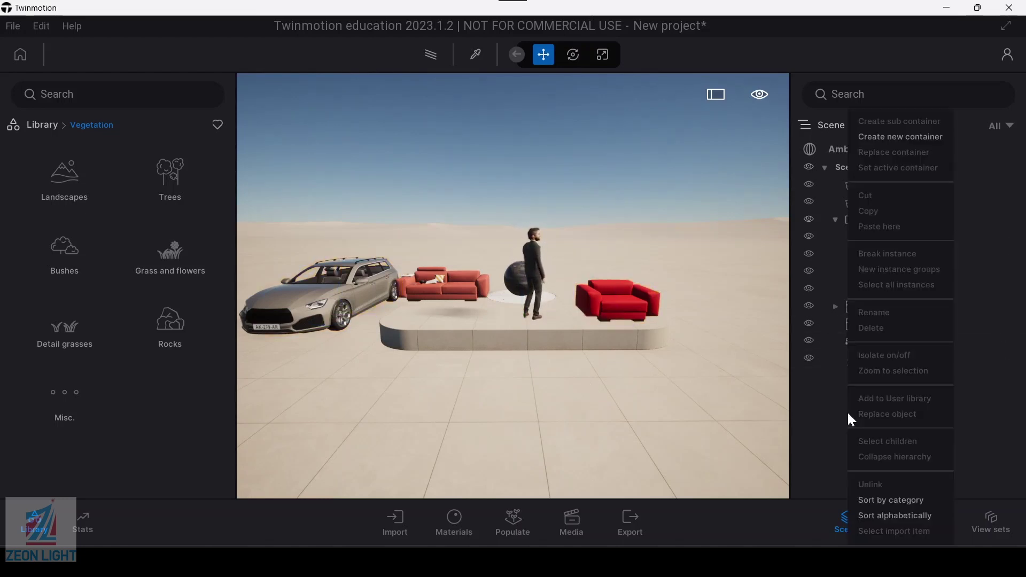
left_click(901, 139)
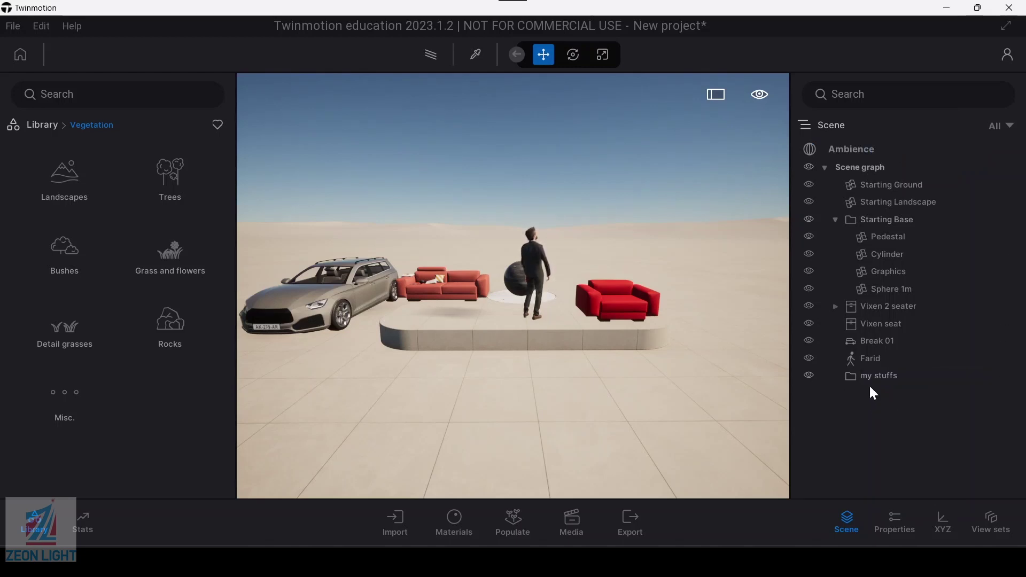
left_click(868, 358)
left_click(887, 341, "ctrl")
left_click_drag(933, 372, 892, 376)
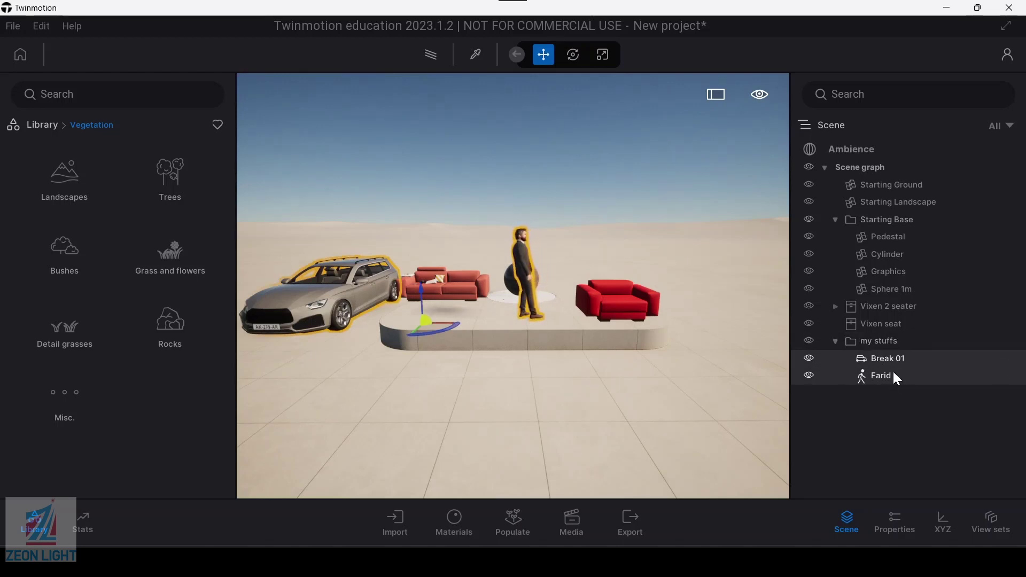
Collapse the my stuffs container, switch its visibility off and on, and clear the selection
left_click(837, 343)
left_click(810, 342)
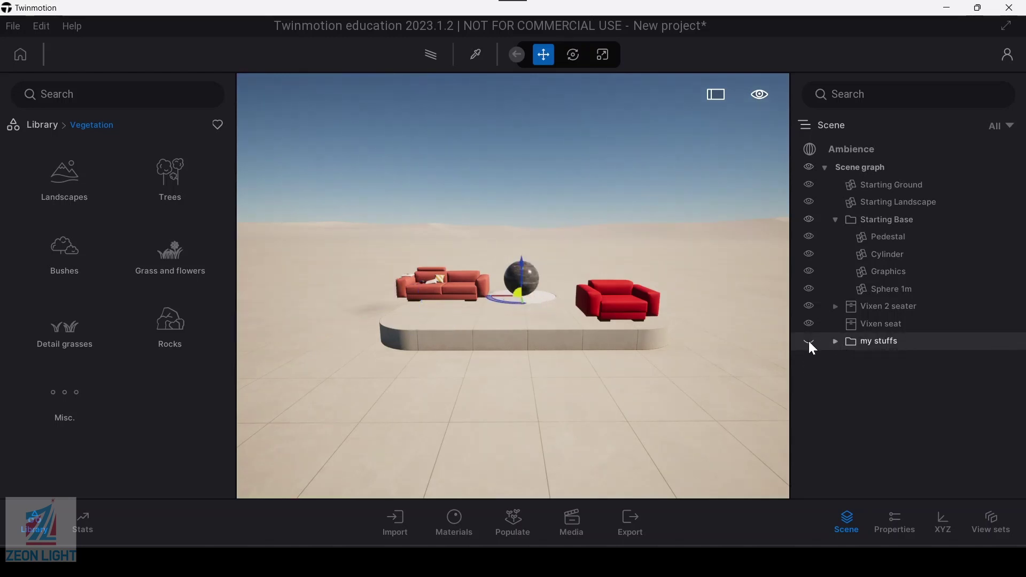
left_click(810, 342)
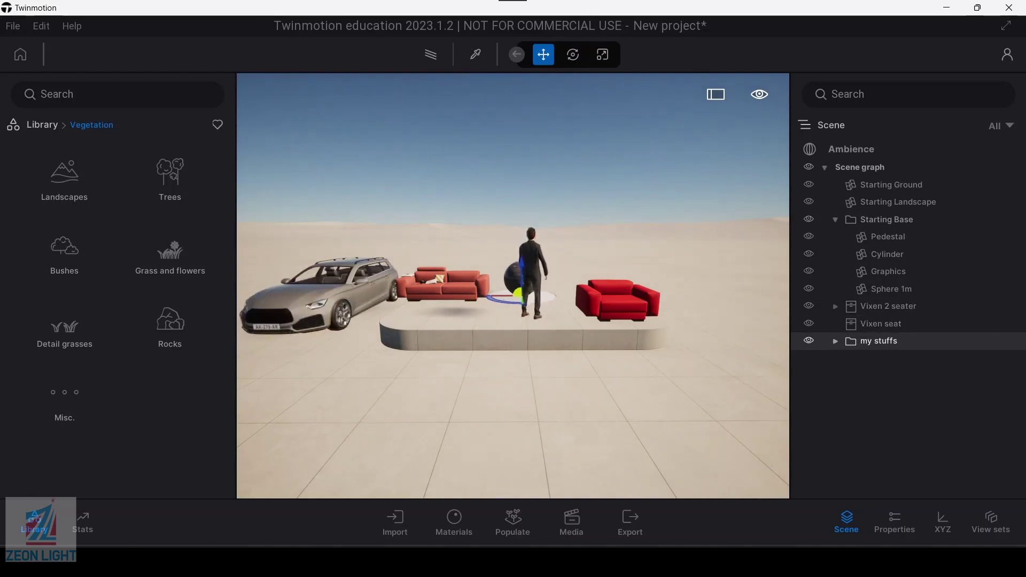
left_click(877, 406)
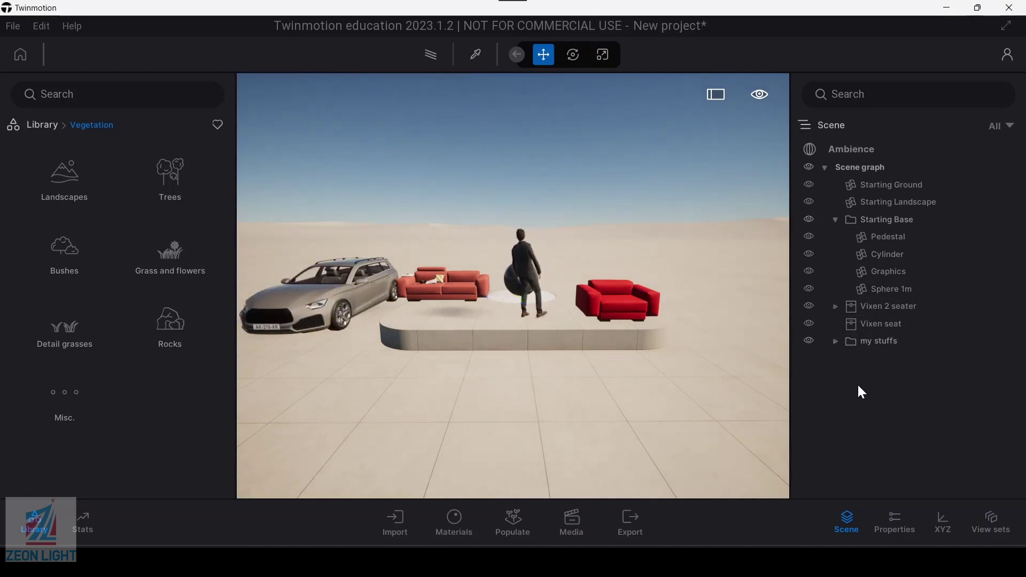
Expand the my stuffs container and open the Break 01 car's name for editing
left_click(837, 342)
left_click(882, 361)
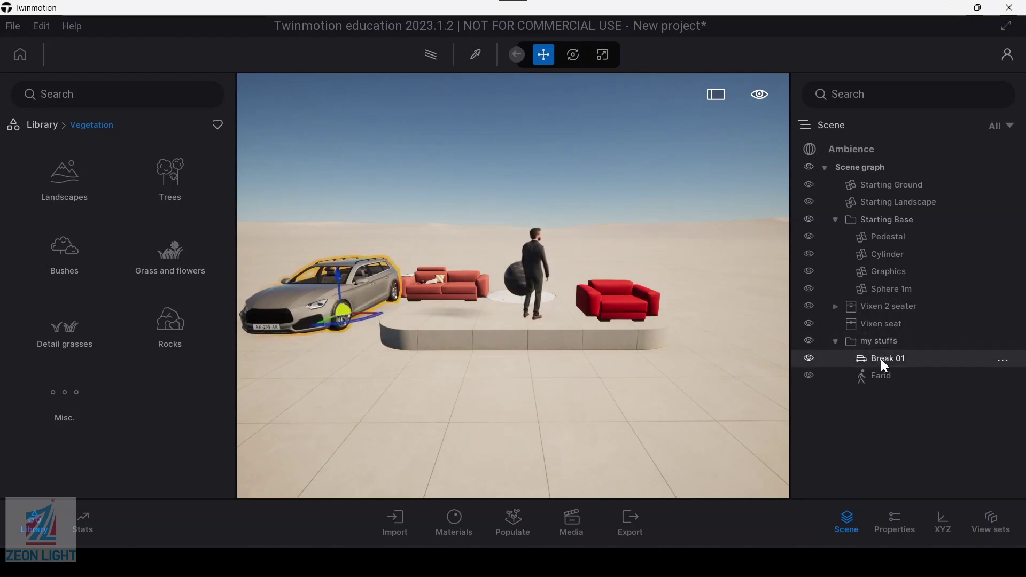
left_click(1006, 363)
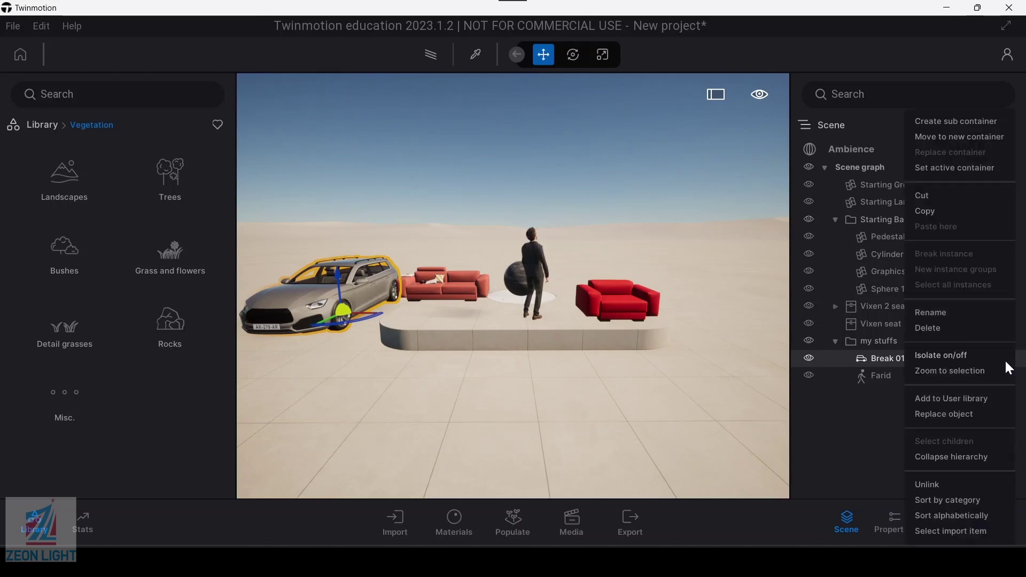
left_click(951, 320)
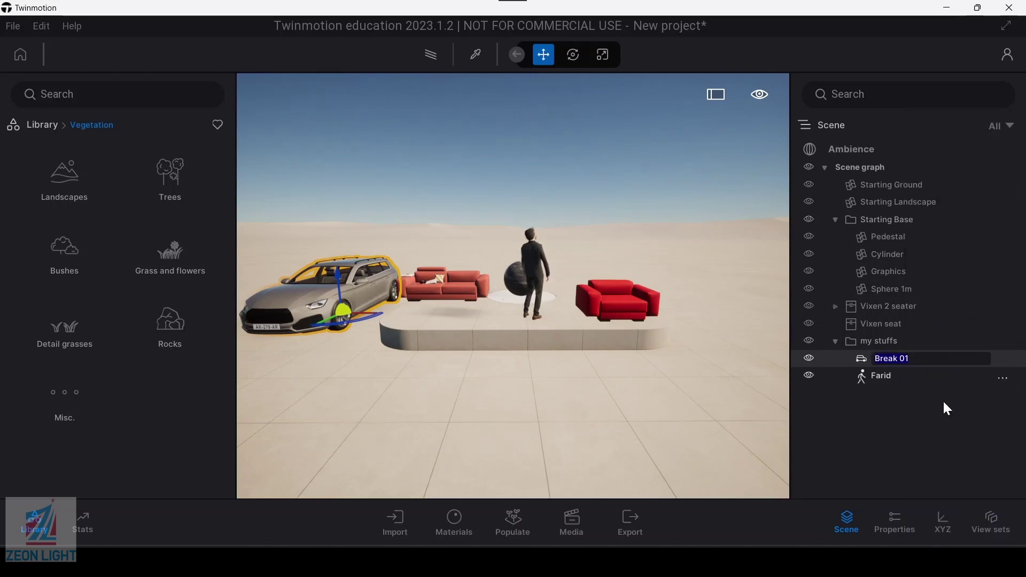
key("Return")
Copy the Break 01 car, paste it outside the my stuffs container as an Instance, and move the new car beyond the red seat
left_click(1009, 369)
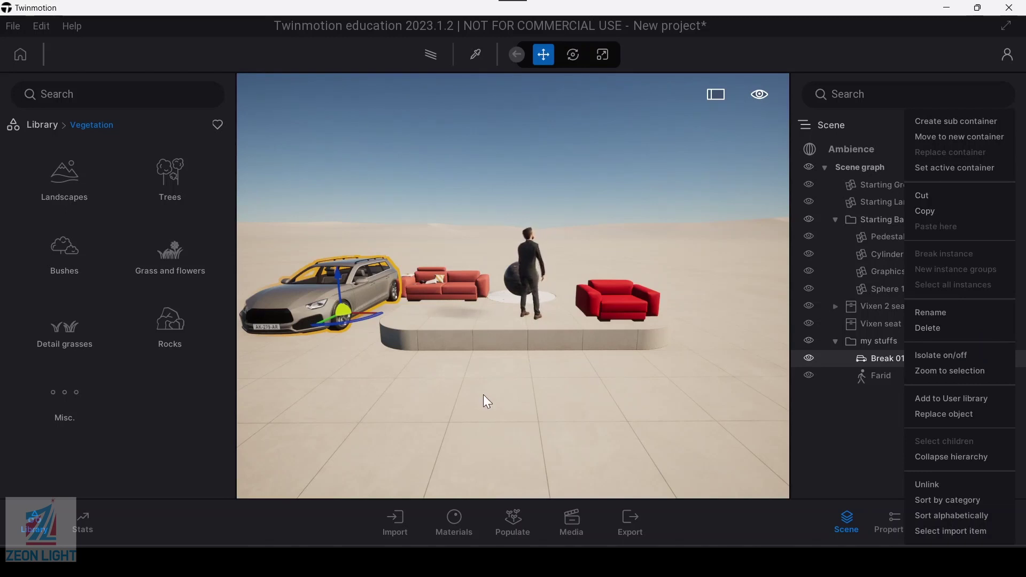
left_click(937, 216)
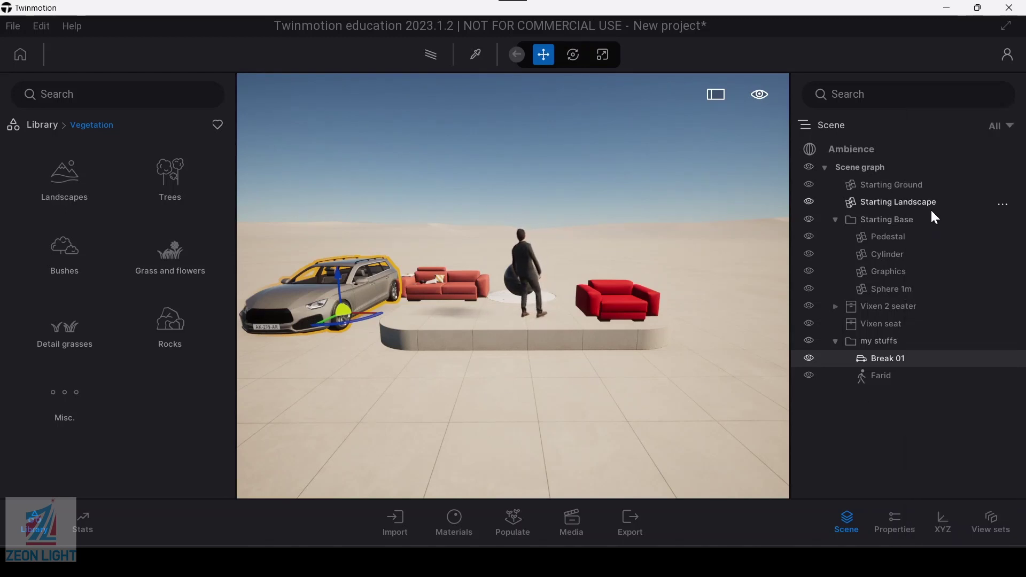
right_click(855, 428)
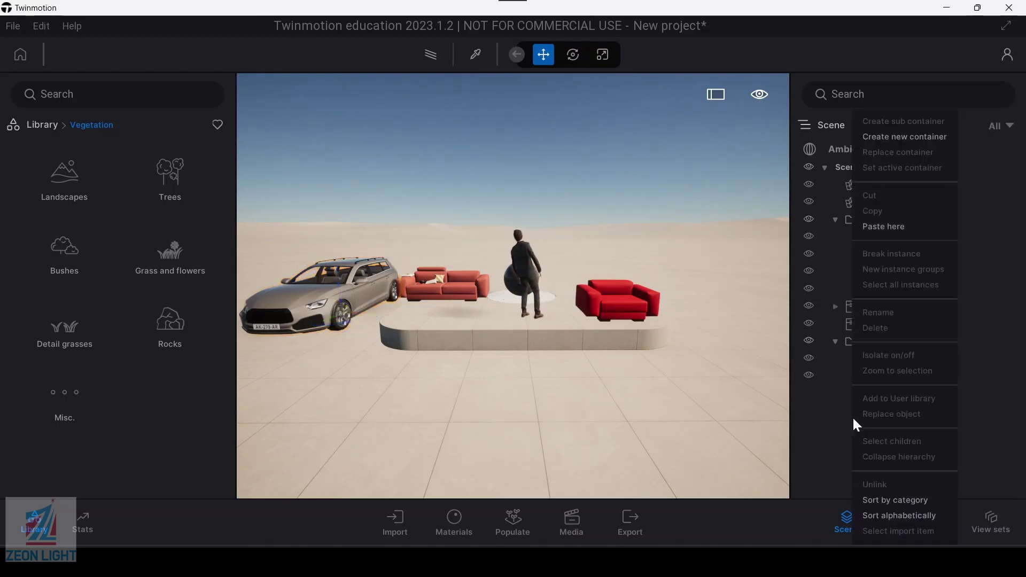
left_click(885, 227)
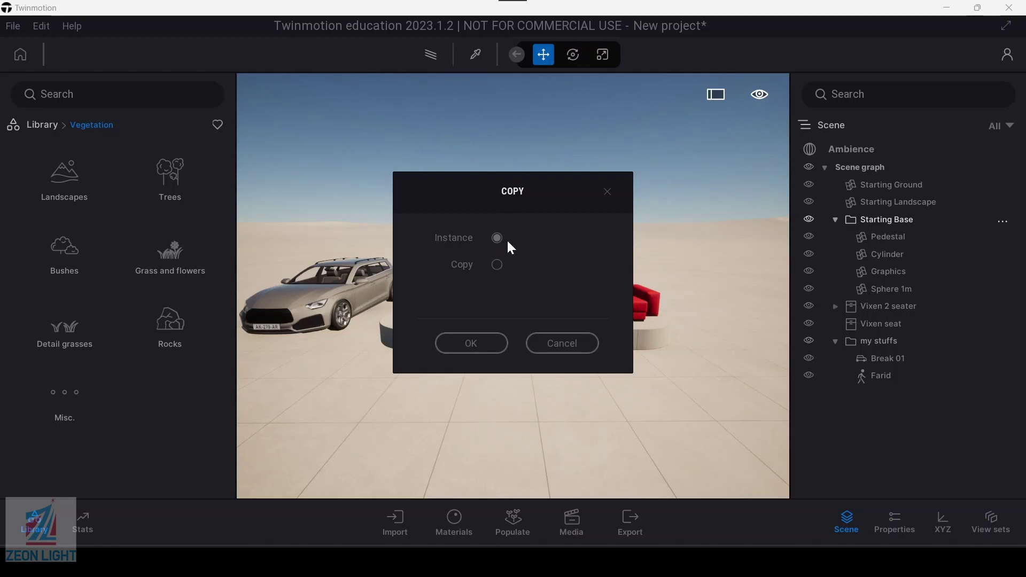
left_click(471, 345)
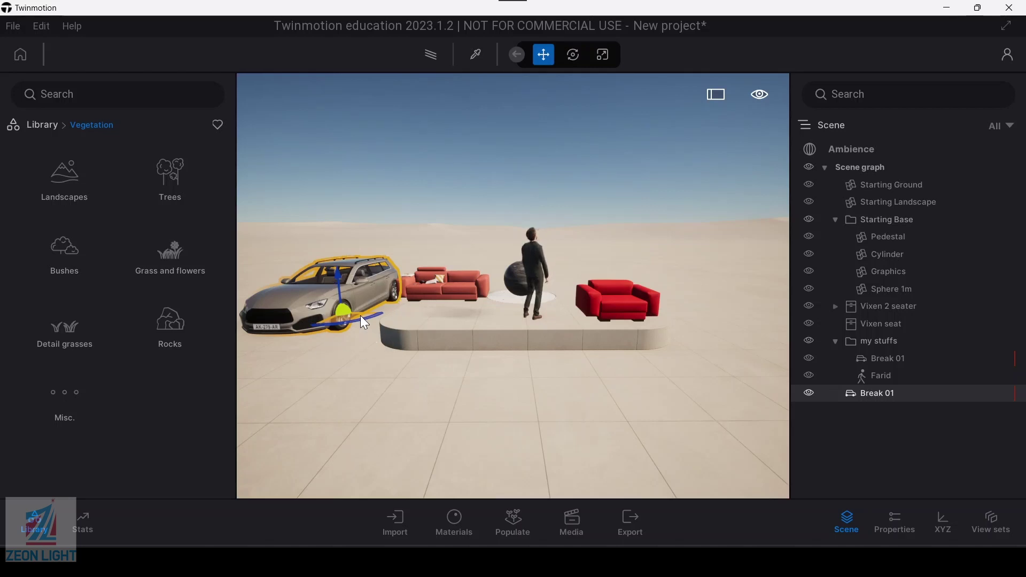
left_click_drag(360, 321, 733, 317)
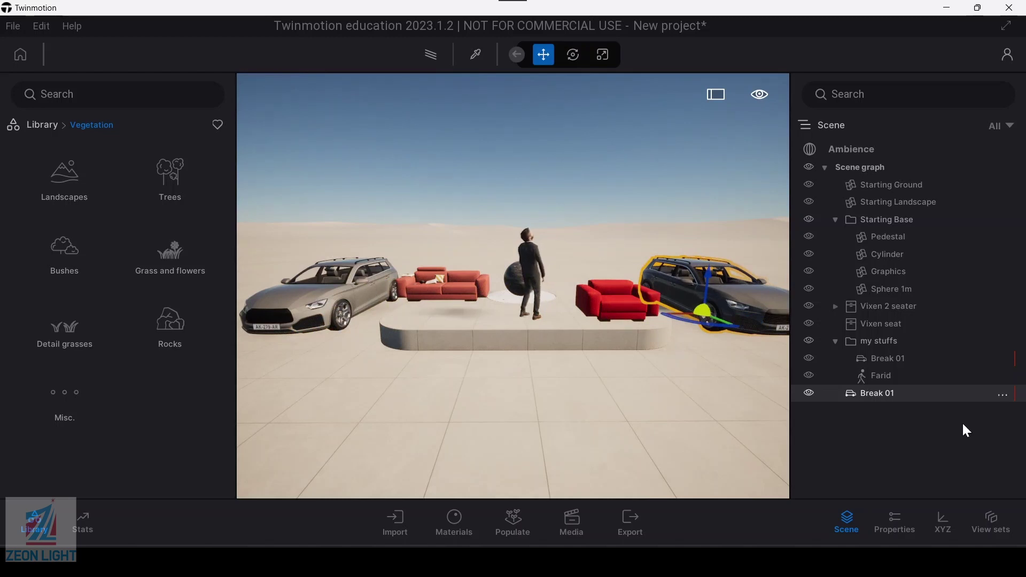
left_click(919, 419)
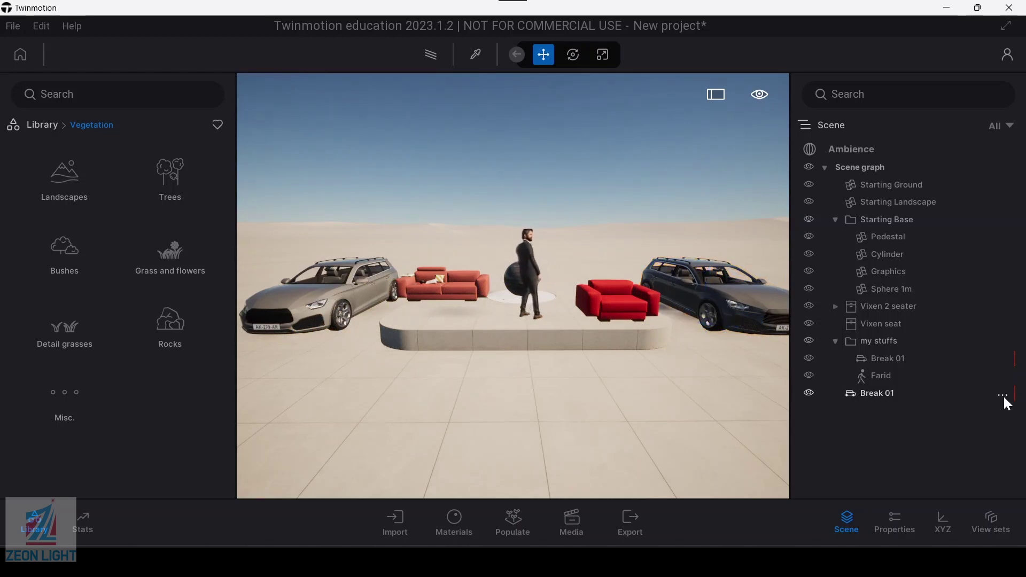
right_click(1004, 398)
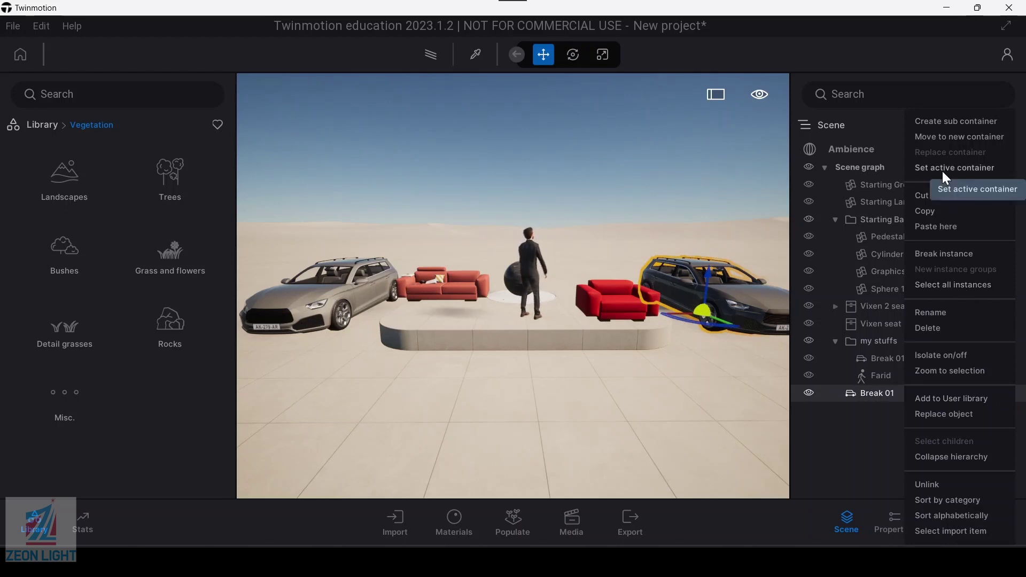
left_click(848, 437)
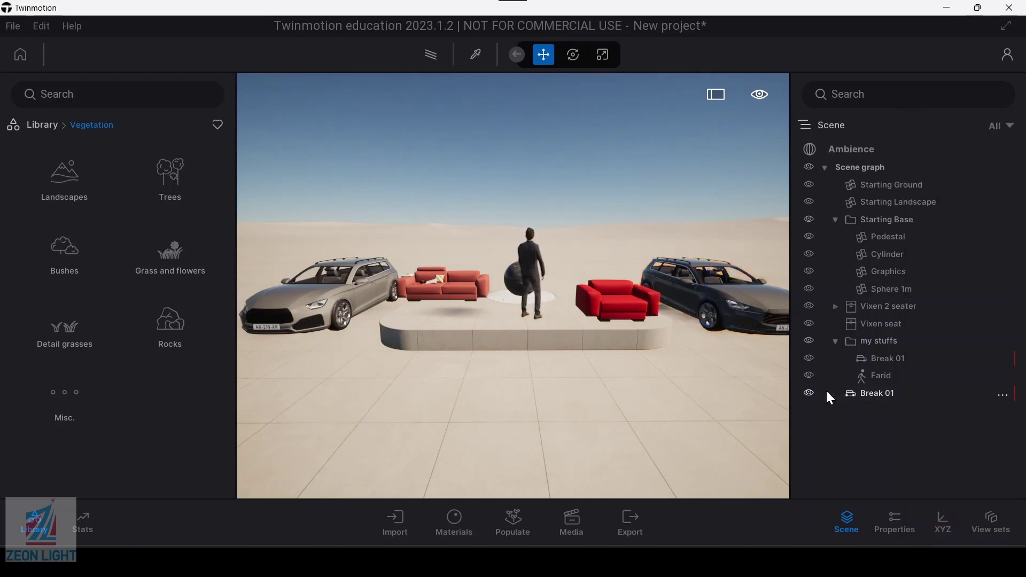
left_click(869, 341)
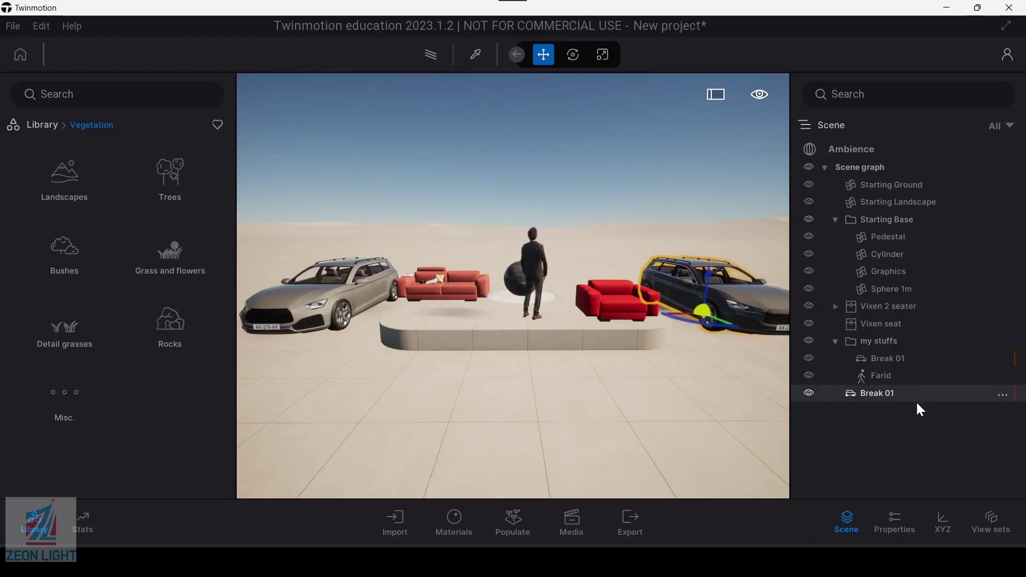
right_click(880, 442)
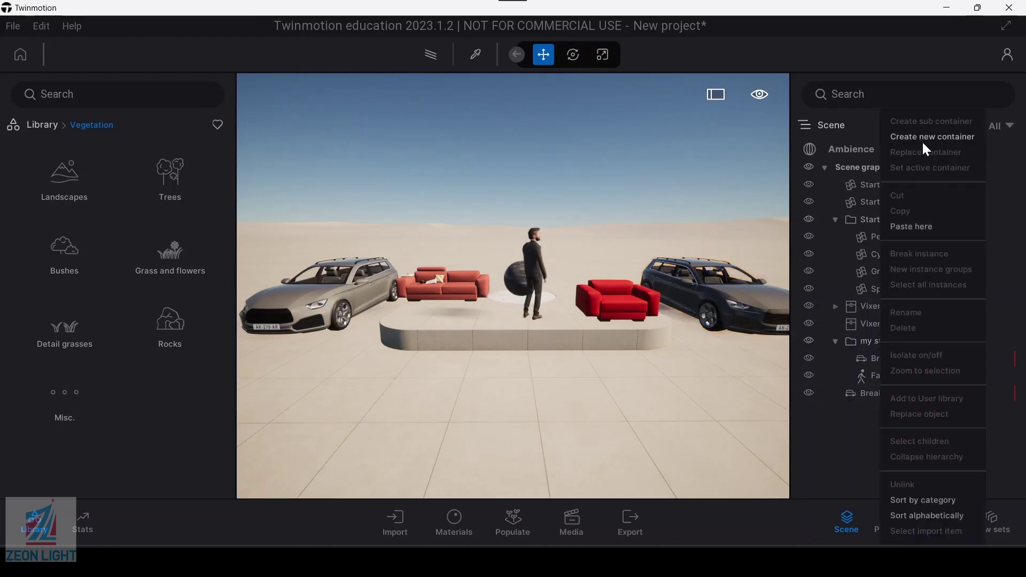
left_click(841, 449)
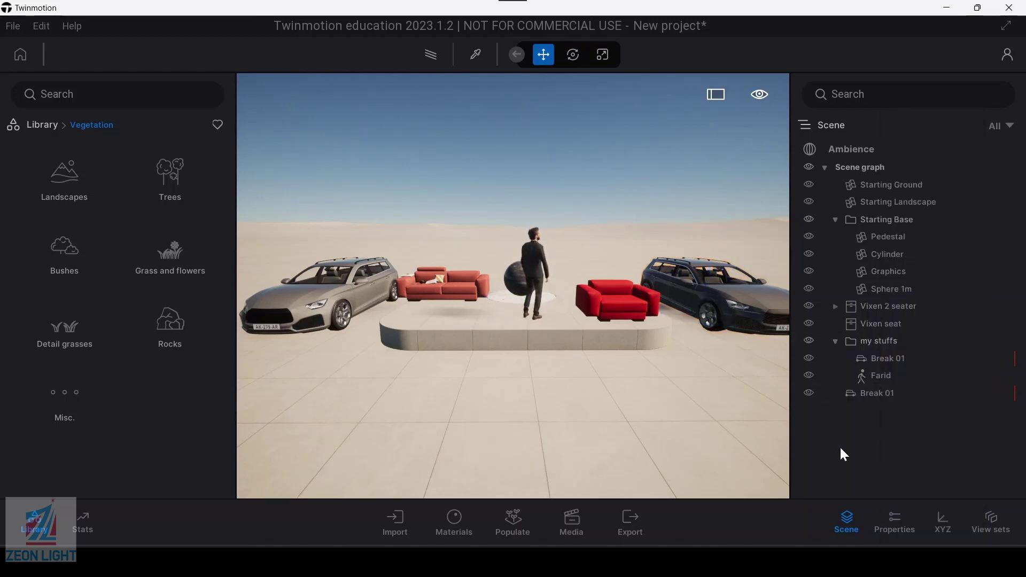
Set the my stuffs folder as the active container in the scene graph
left_click(879, 342)
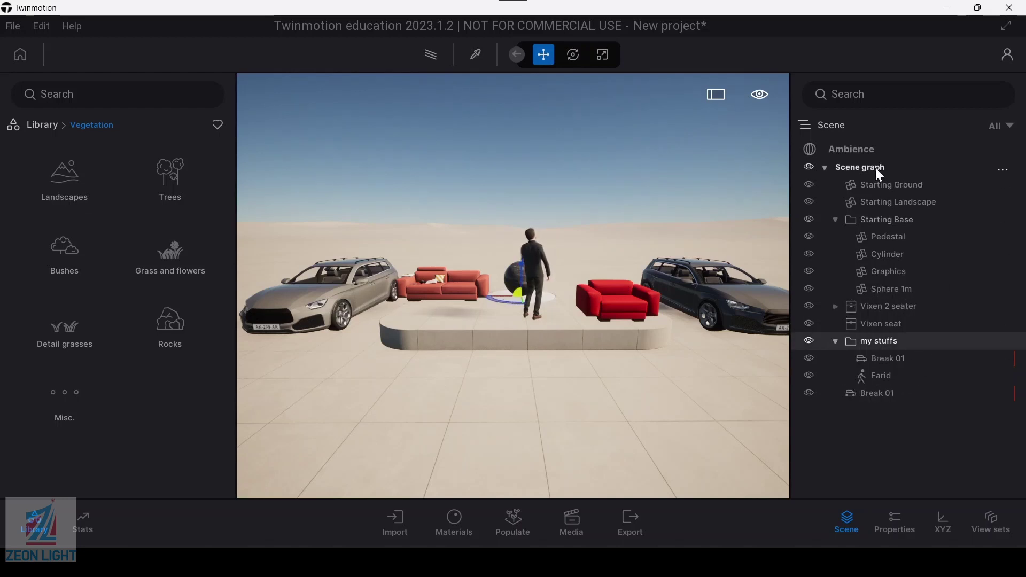
right_click(884, 342)
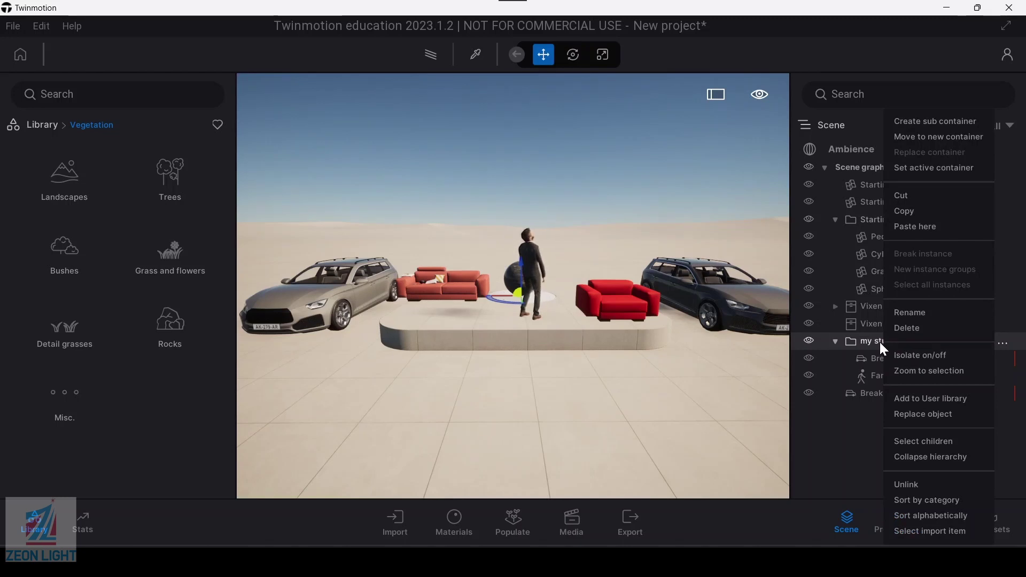
left_click(930, 170)
left_click(887, 437)
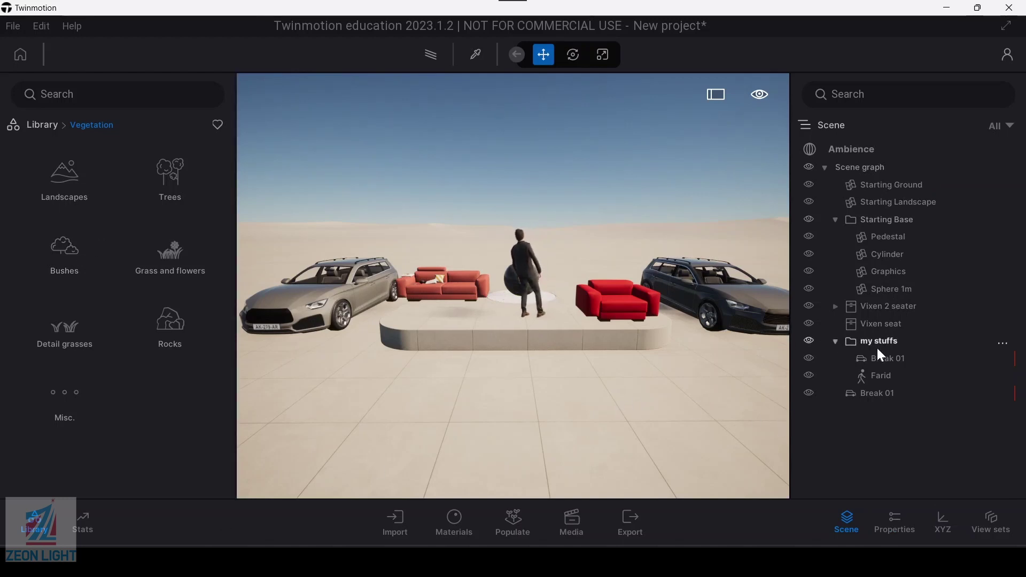
Place an Awe chair from the Home living room chairs in front of the platform and select it in the my stuffs container
left_click(32, 516)
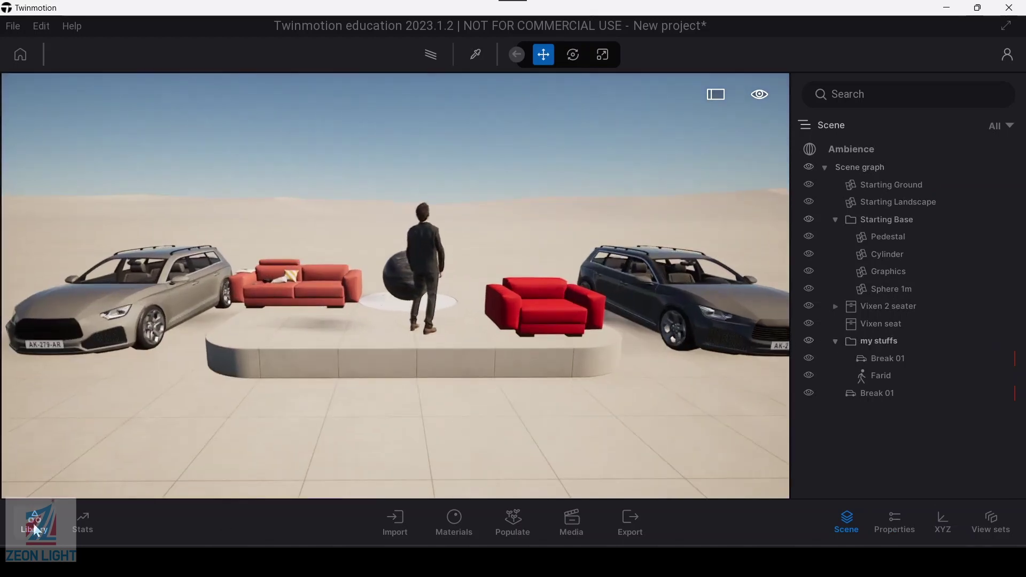
left_click(33, 518)
left_click(37, 127)
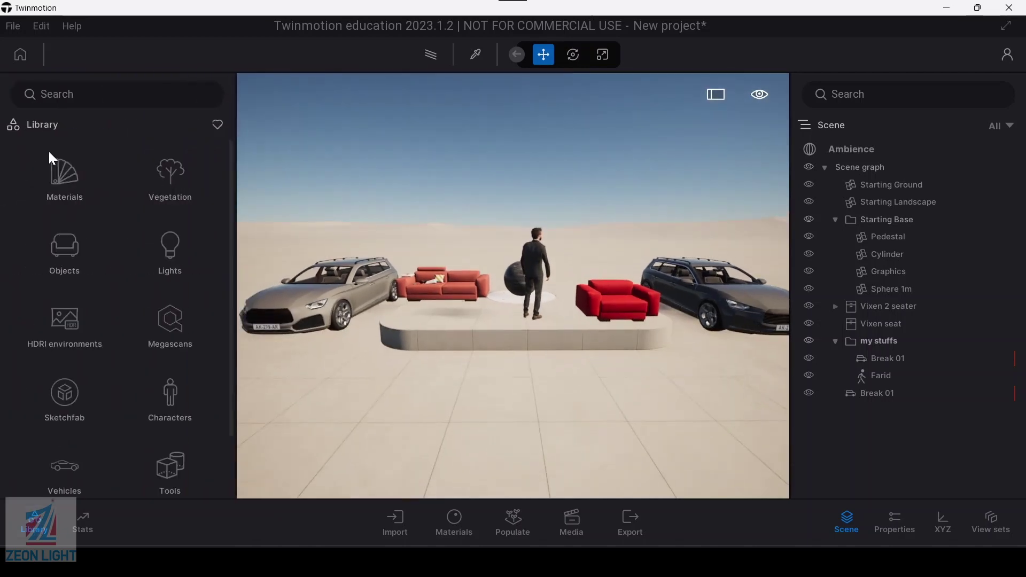
left_click(64, 251)
left_click(80, 181)
left_click(66, 184)
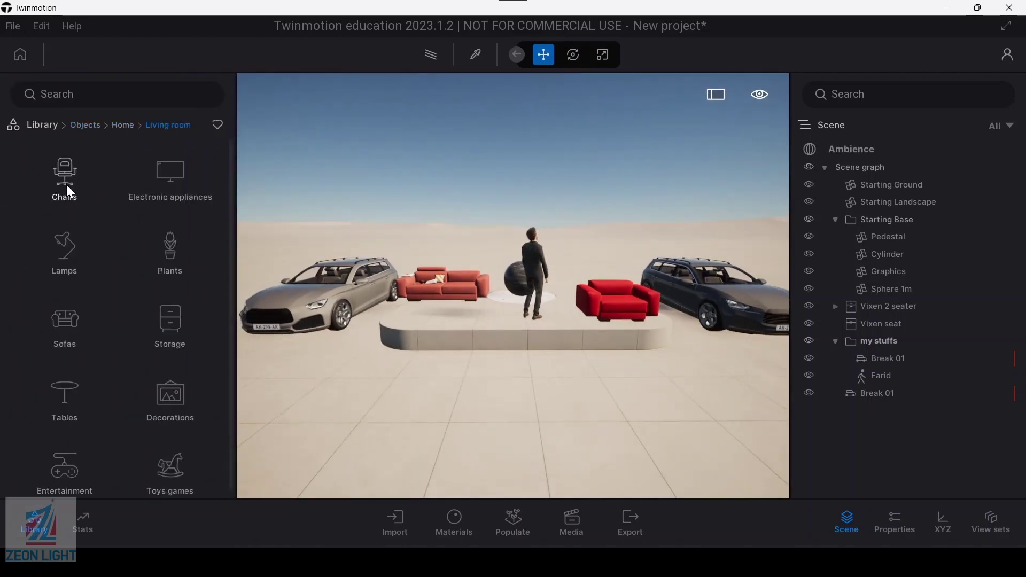
left_click(70, 182)
left_click_drag(70, 169, 462, 393)
left_click(904, 396)
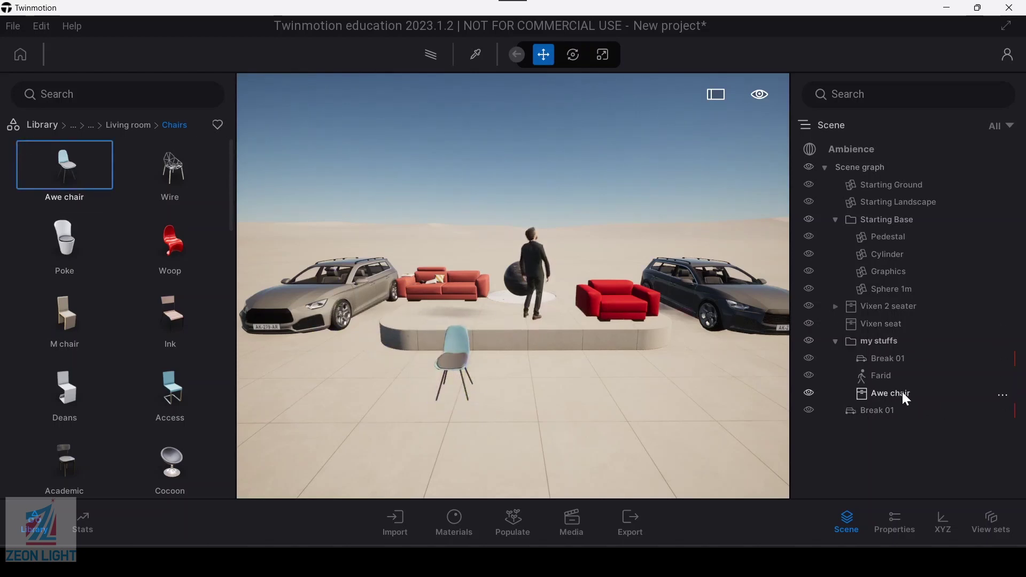
left_click(887, 342)
left_click(889, 396)
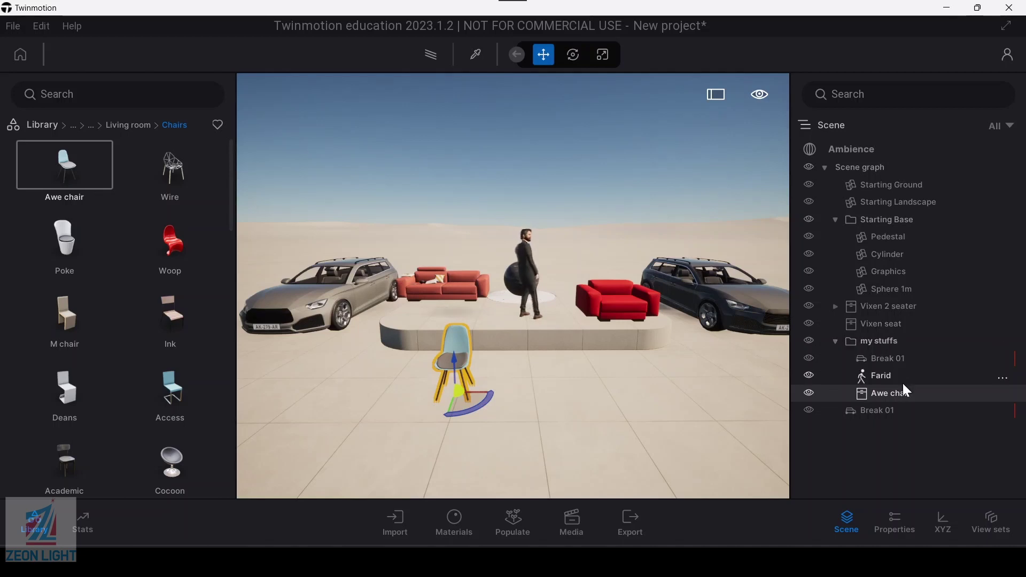
Set the top-level Scene graph as the active container
left_click(881, 220)
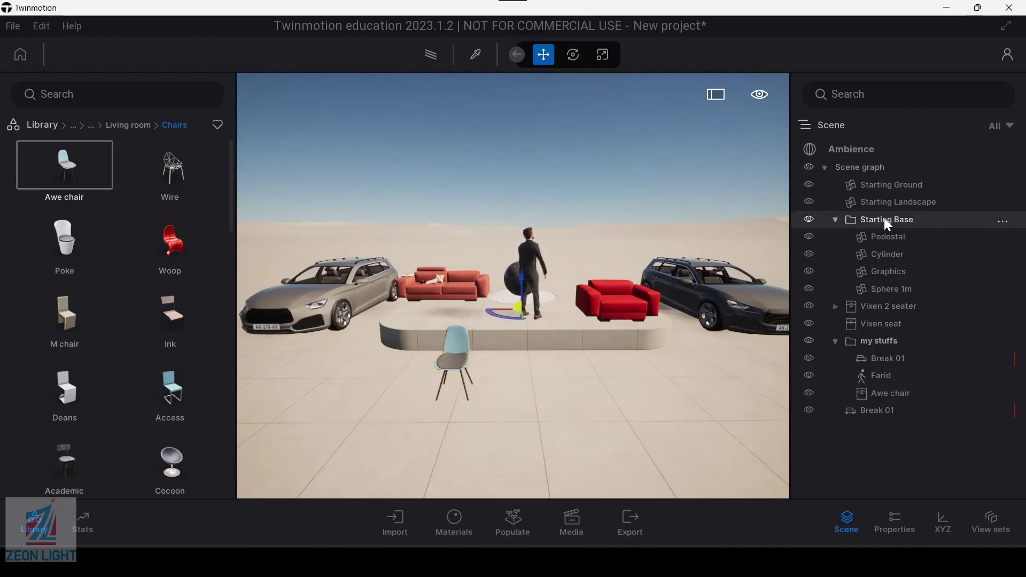
right_click(879, 219)
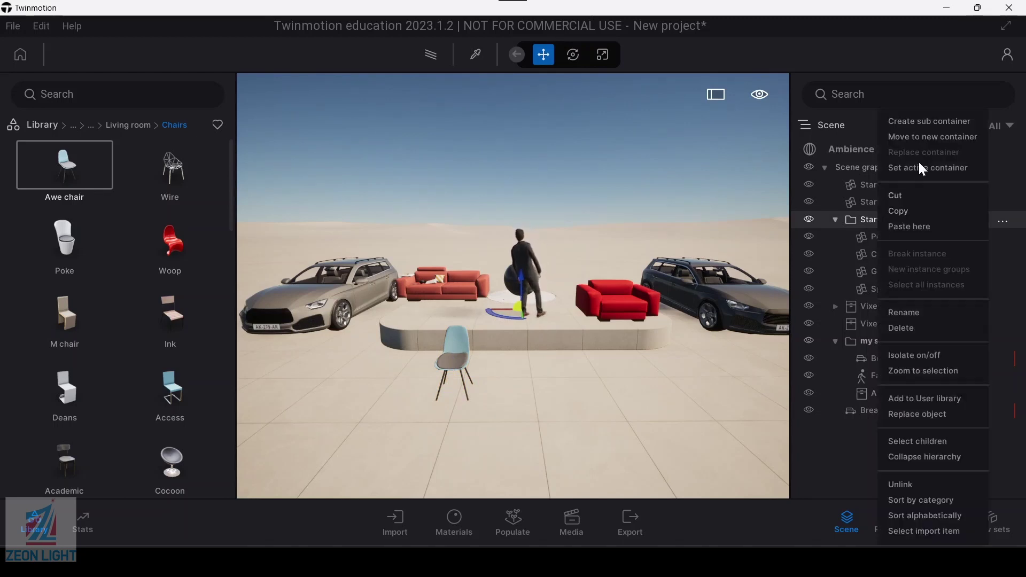
left_click(865, 150)
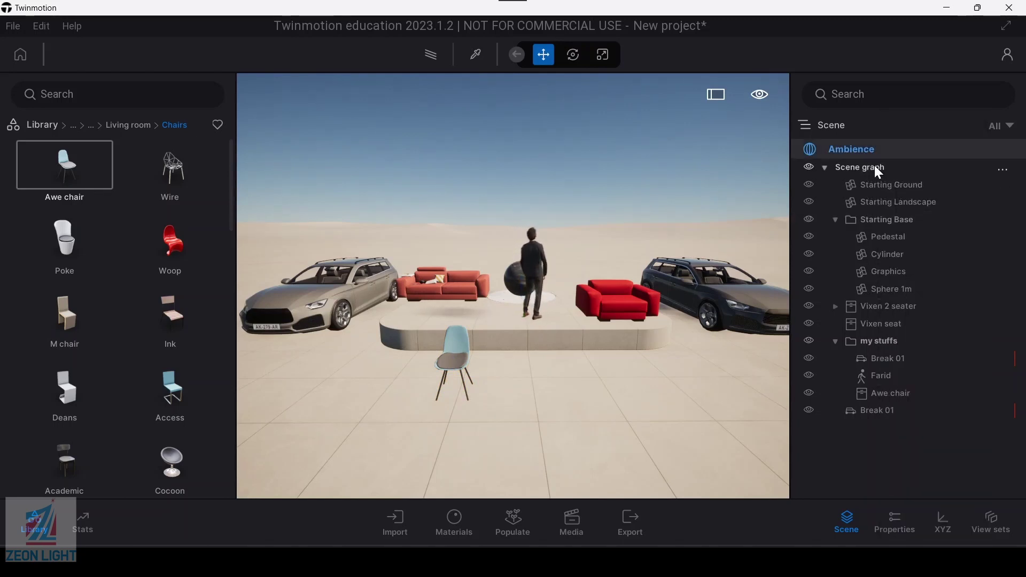
left_click(874, 167)
right_click(874, 166)
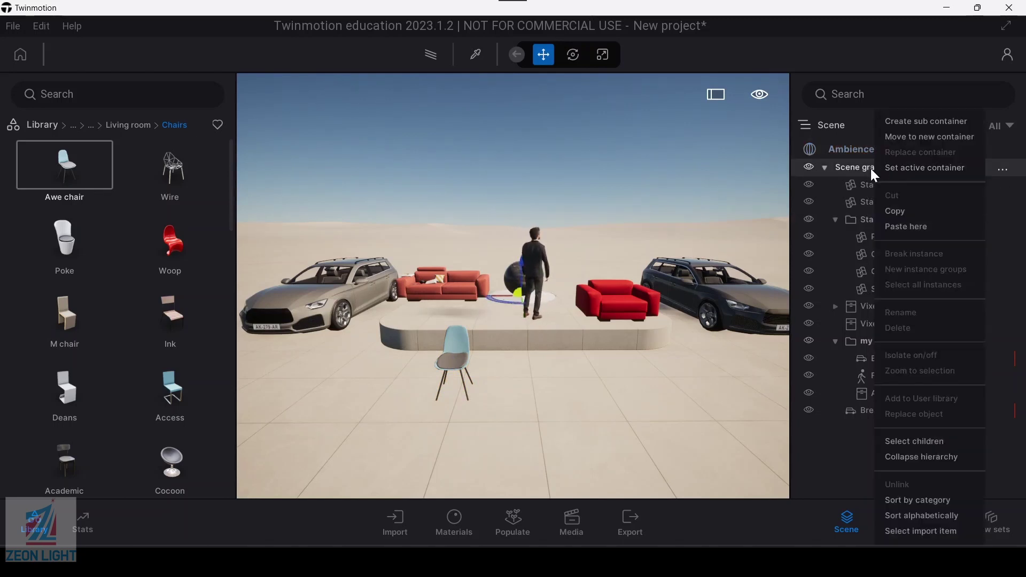
left_click(909, 169)
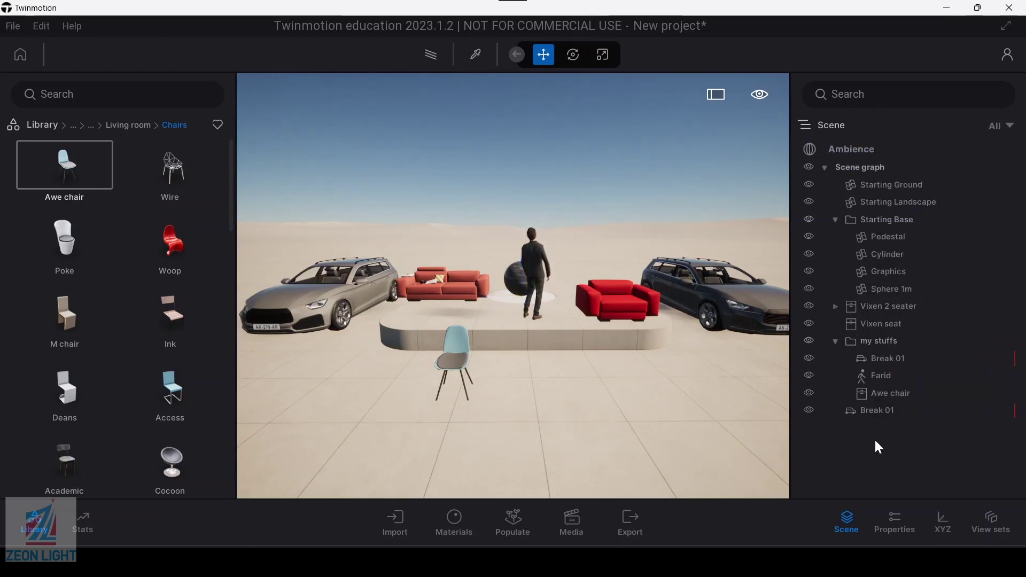
Isolate the Break 01 car outside the my stuffs container and switch the isolation off again
left_click(919, 412)
right_click(1002, 412)
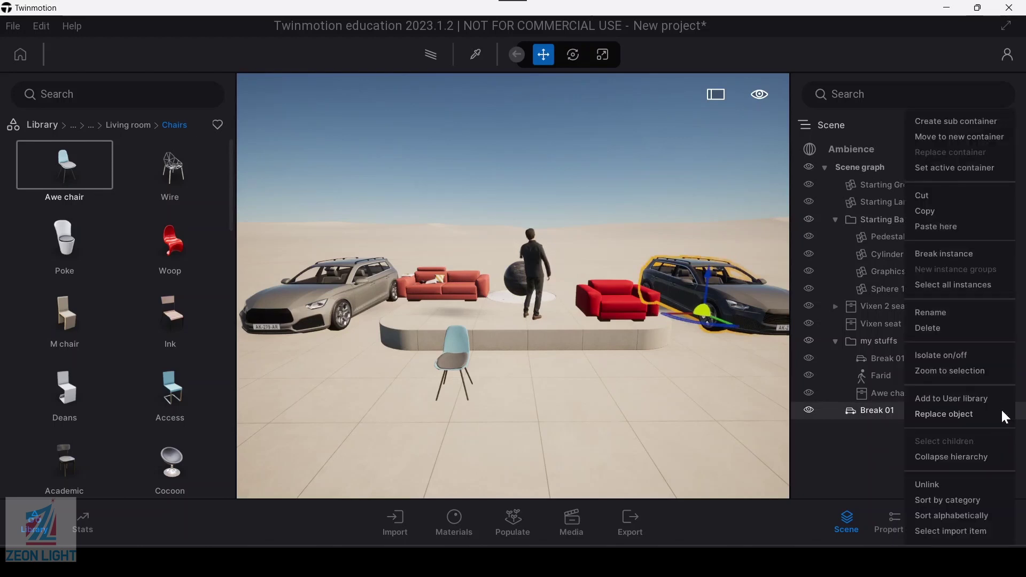
left_click(955, 359)
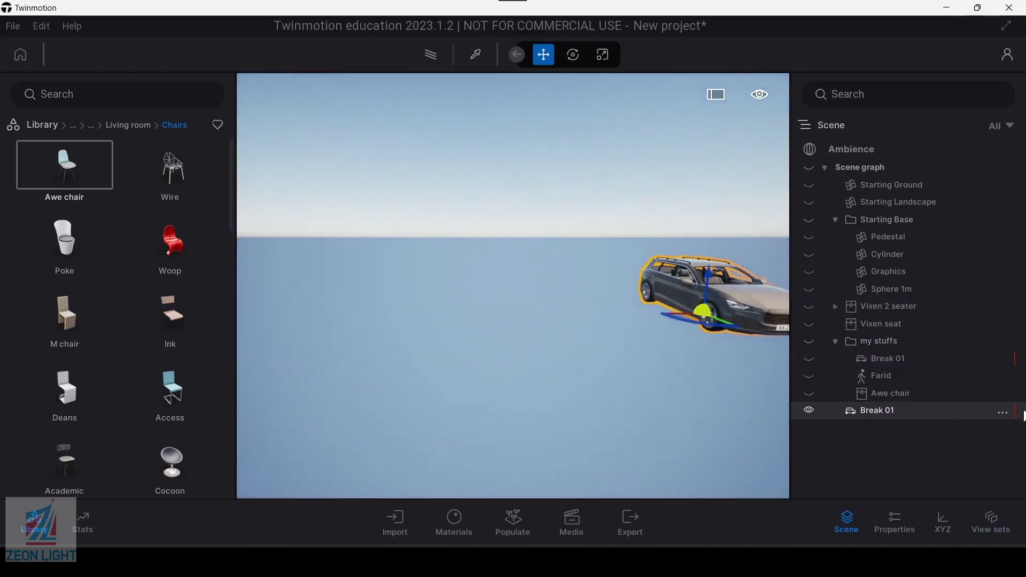
right_click(1007, 412)
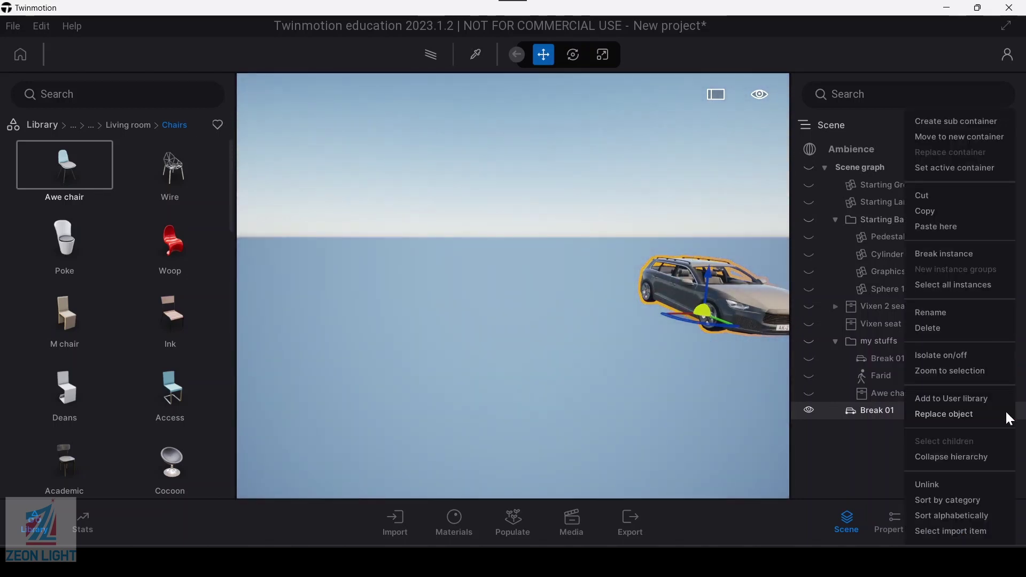
left_click(963, 355)
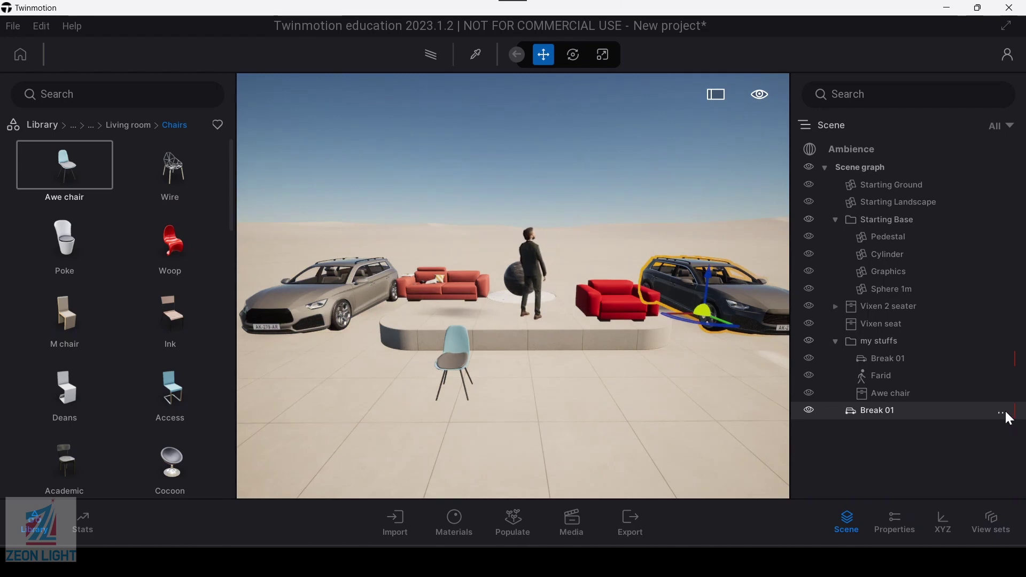
Zoom to the Break 01 car outside my stuffs, focus the view on the Starting Ground, and clear the selection
right_click(1005, 415)
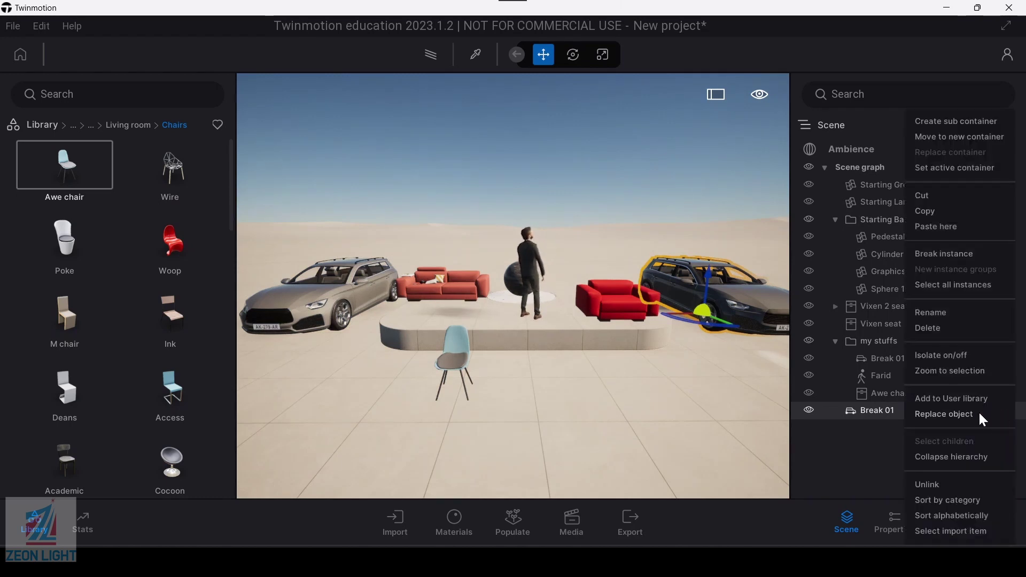
left_click(960, 373)
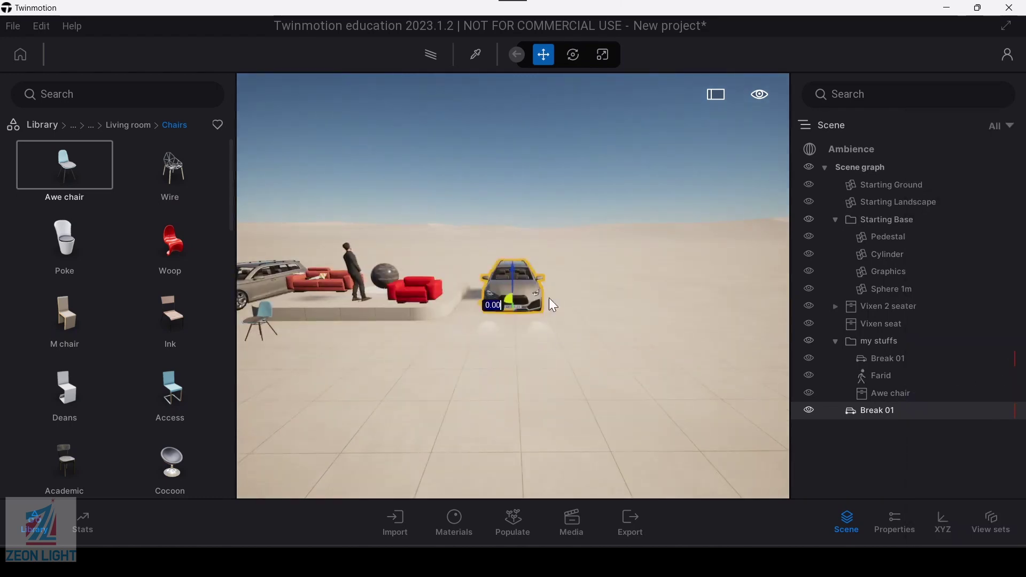
left_click(586, 269)
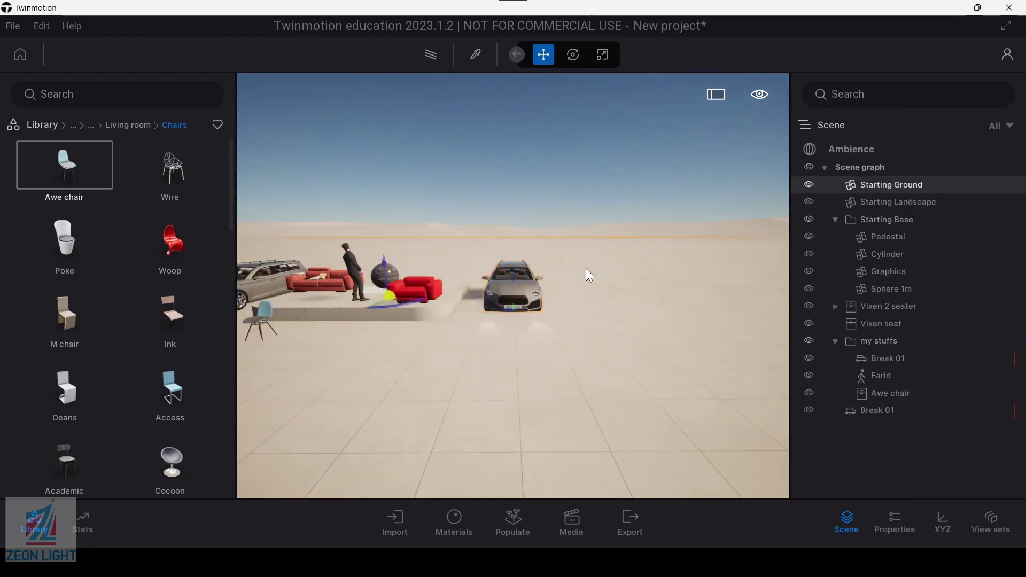
key("f")
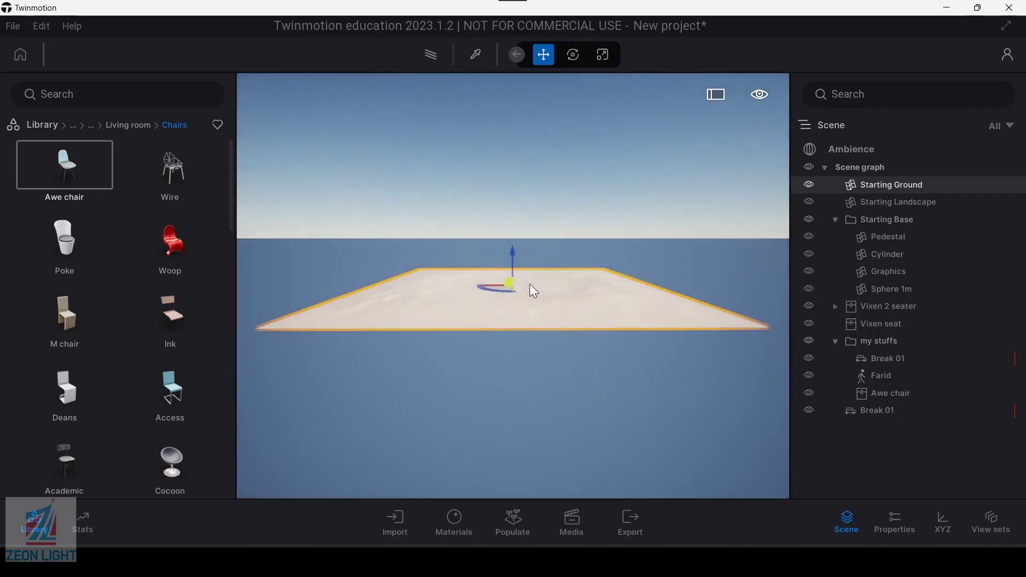
left_click(727, 352)
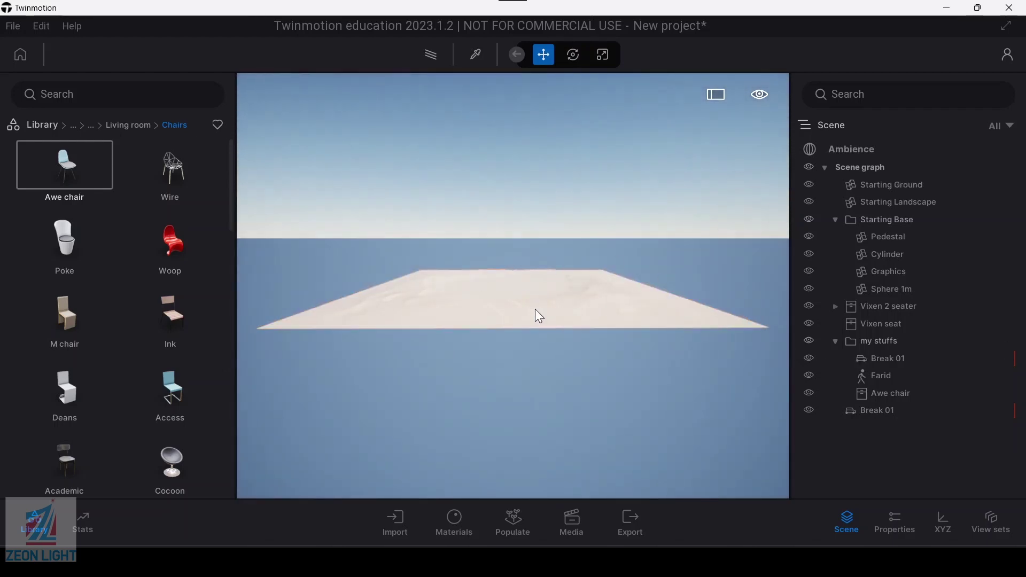
Focus the view on the Break 01 car outside the my stuffs container and bring its front up close
left_click(873, 412)
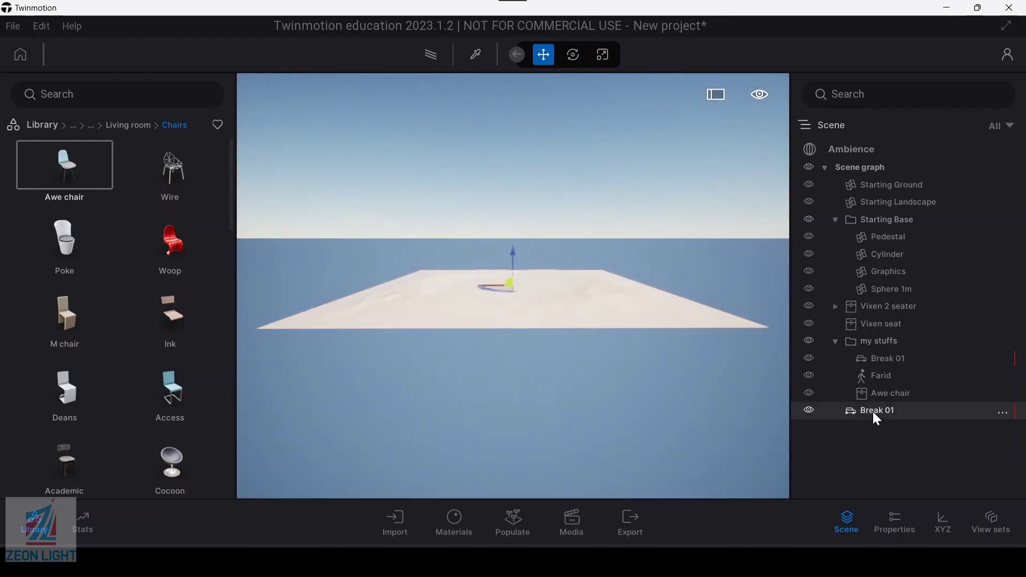
key("f")
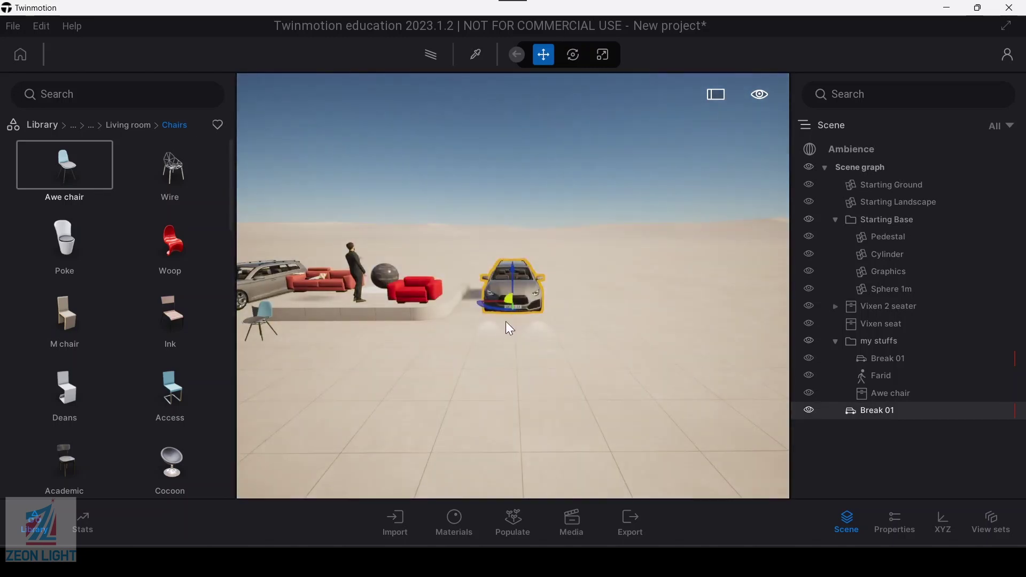
scroll(513, 322, "up", 3)
scroll(516, 316, "up", 3)
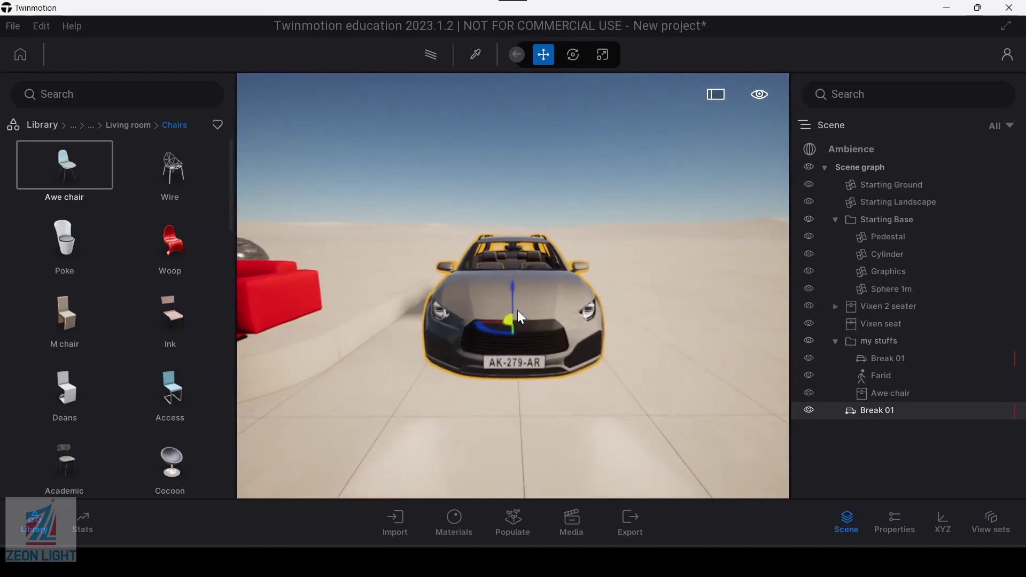
key("Escape")
Add the Break 01 car outside the my stuffs container to the User library
left_click(1001, 414)
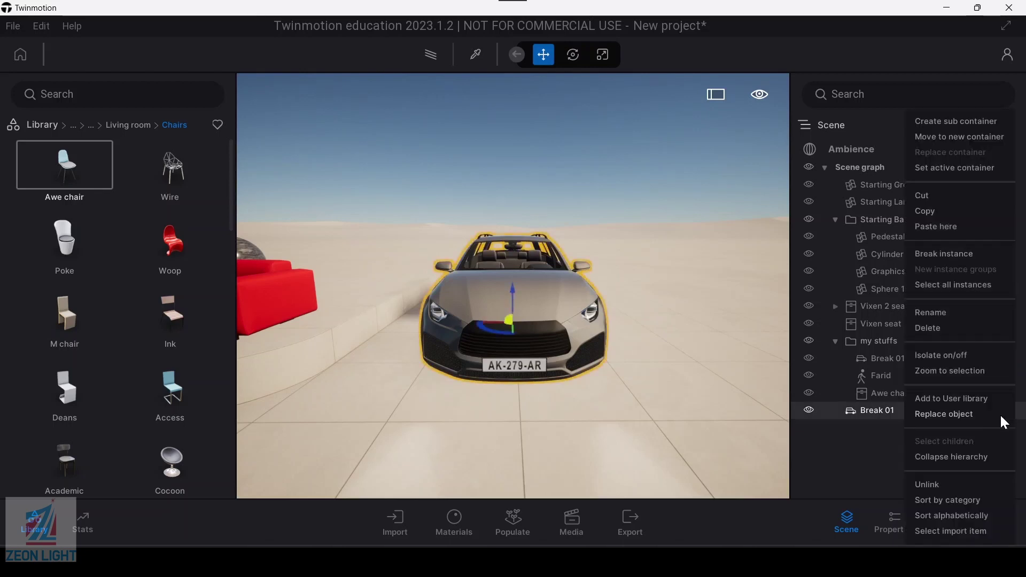
scroll(517, 306, "down", 1)
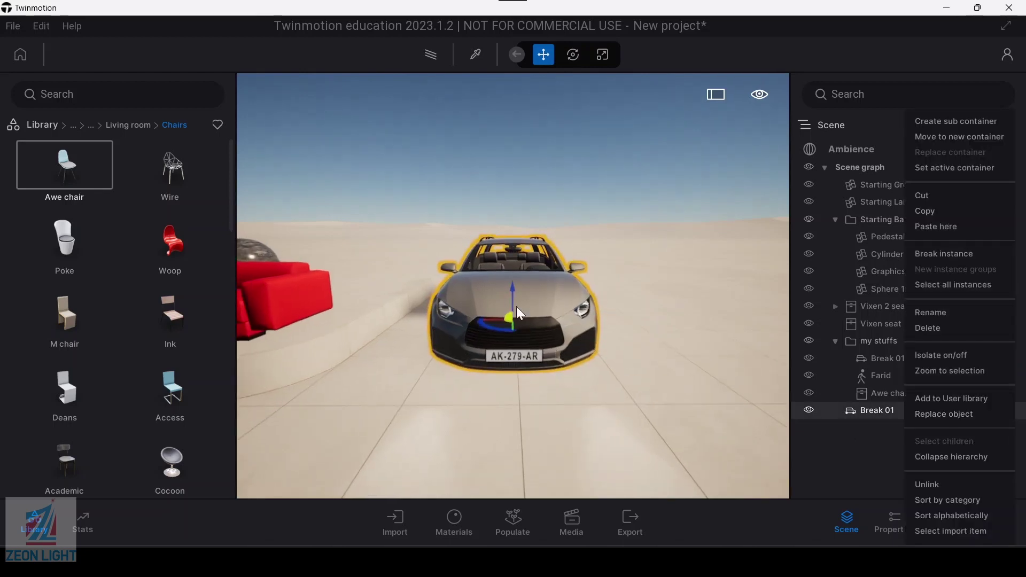
left_click(517, 306)
left_click(1004, 413)
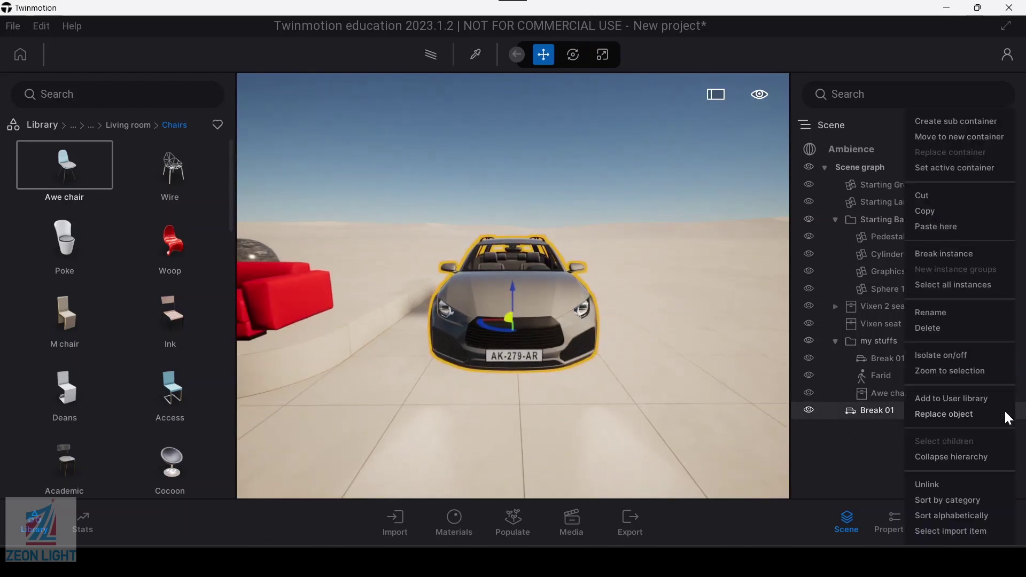
left_click(951, 400)
Return to the main asset library categories and open the User library containing the saved Break 01 asset
left_click(36, 527)
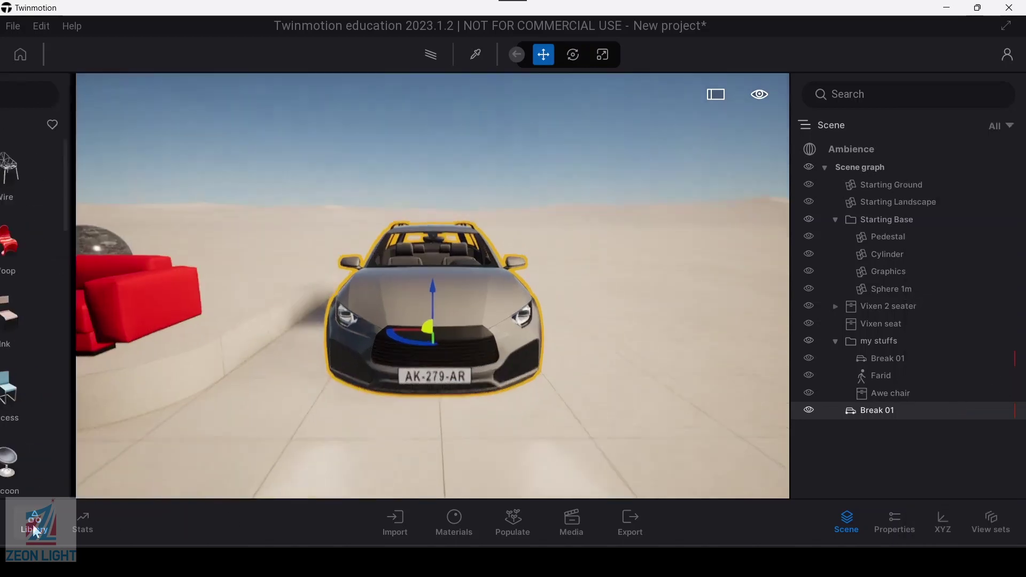
left_click(36, 528)
left_click(46, 126)
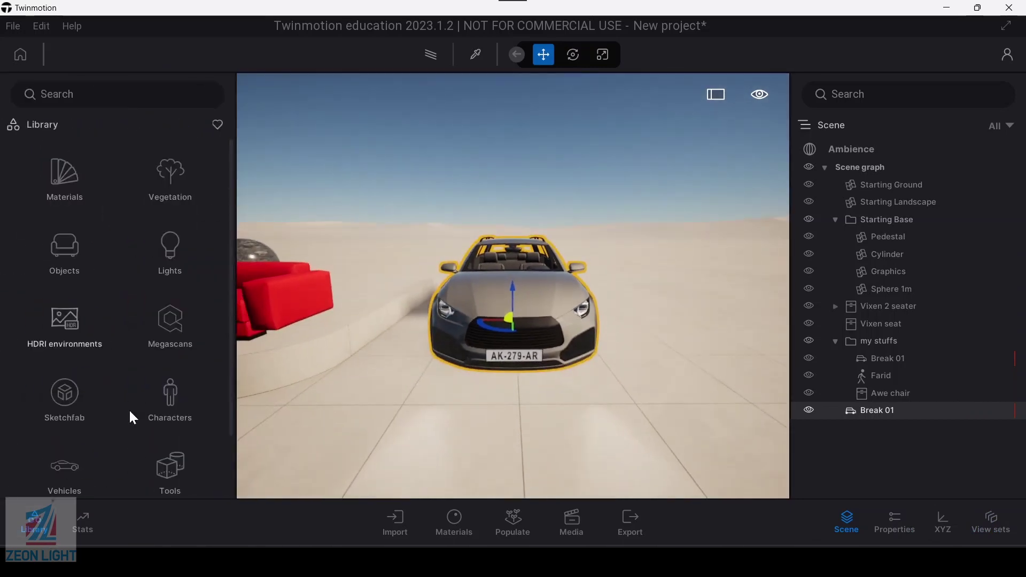
scroll(124, 433, "down", 2)
left_click(74, 469)
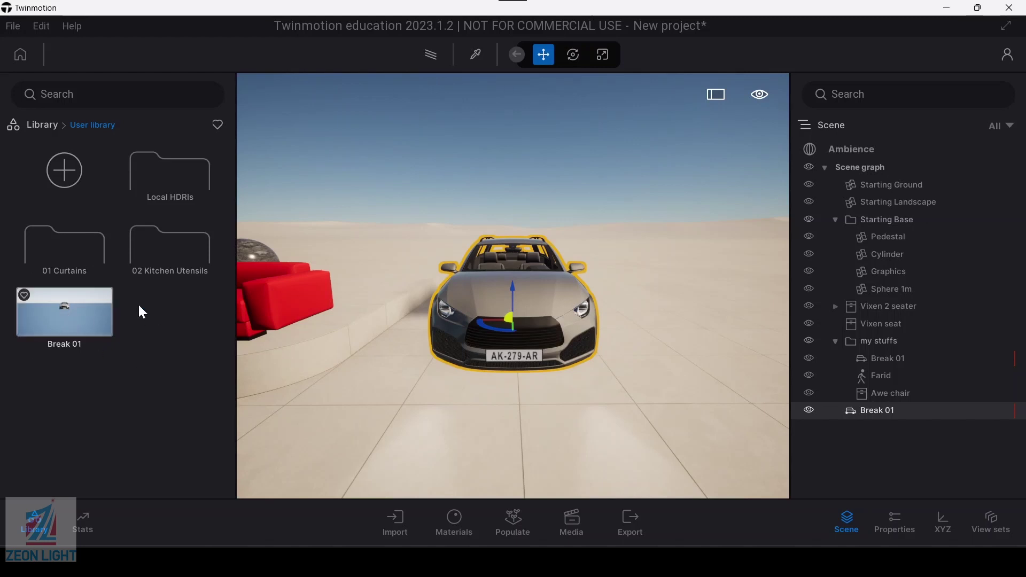
right_click(142, 323)
left_click(175, 321)
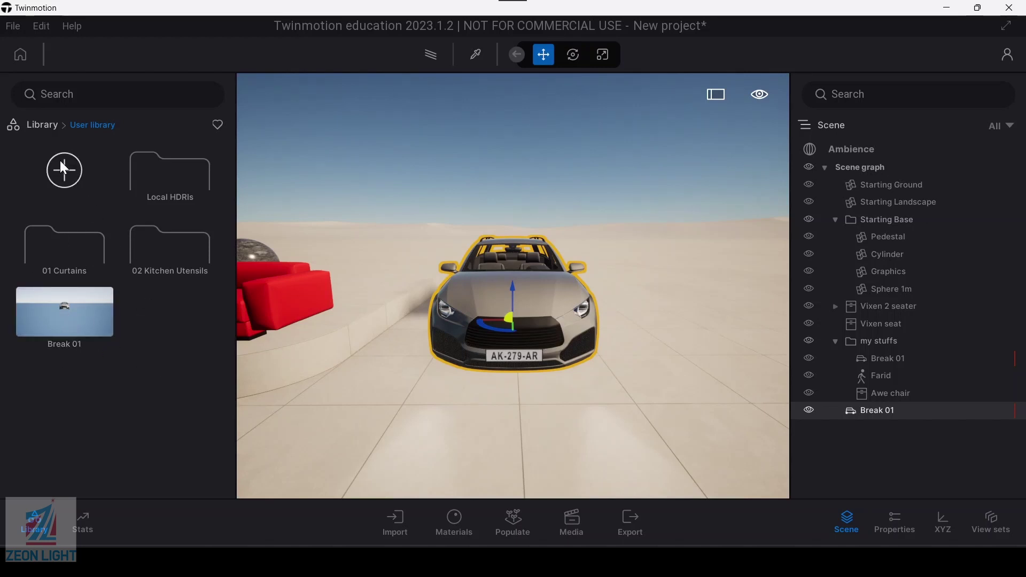
Create a new category in the User library, look inside it, and open its name for editing
left_click(66, 175)
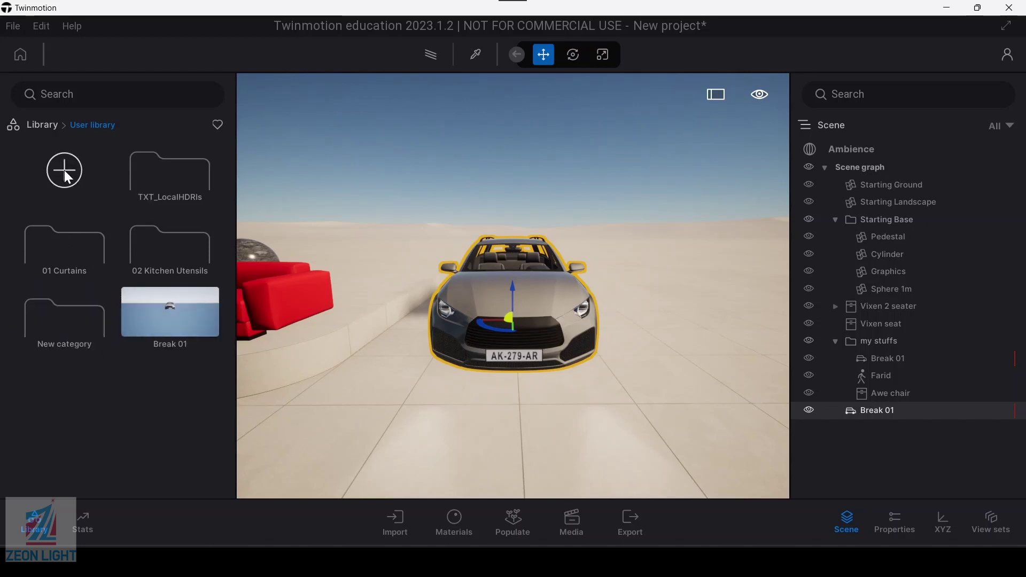
left_click(70, 341)
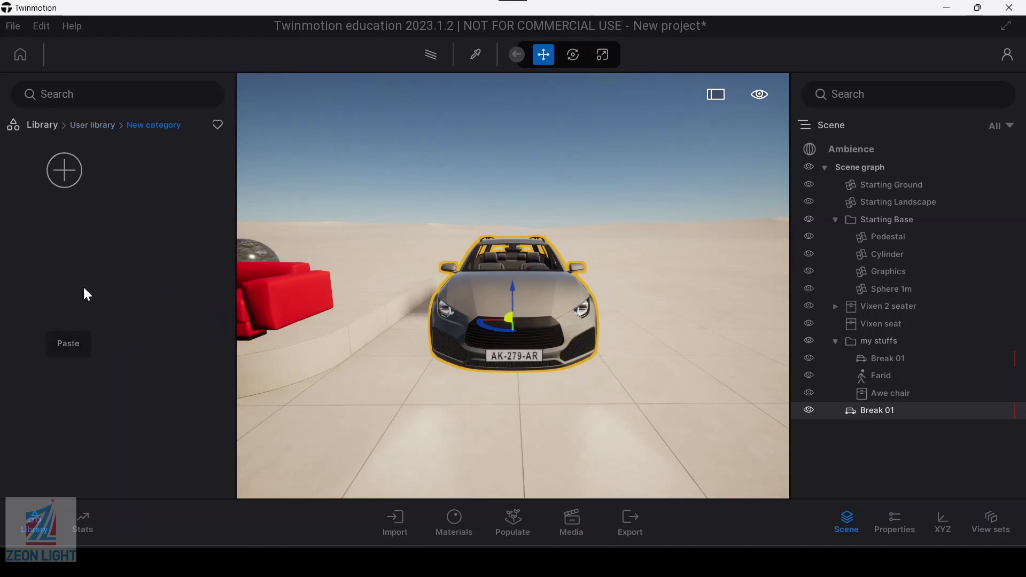
left_click(93, 127)
right_click(67, 322)
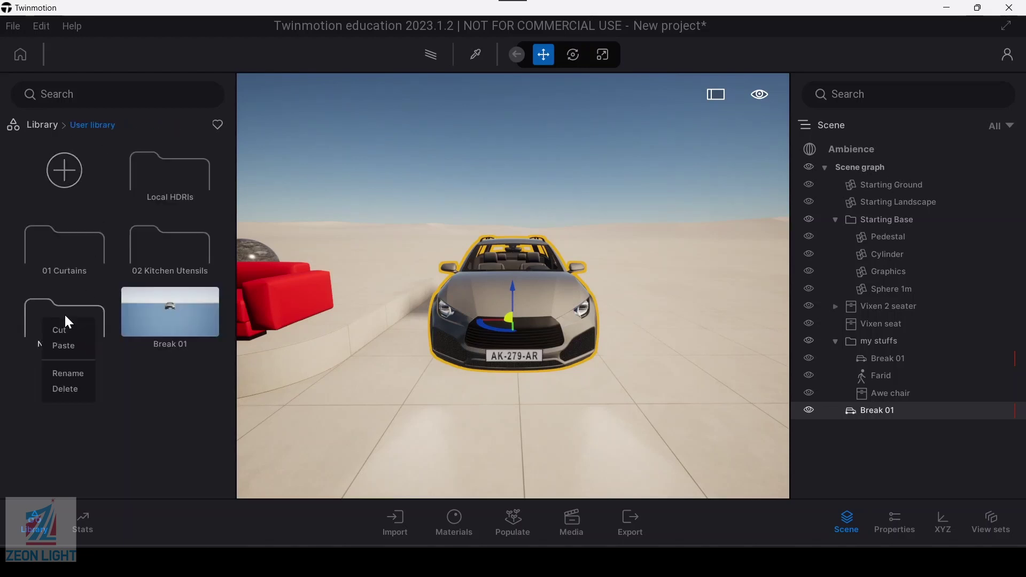
left_click(69, 374)
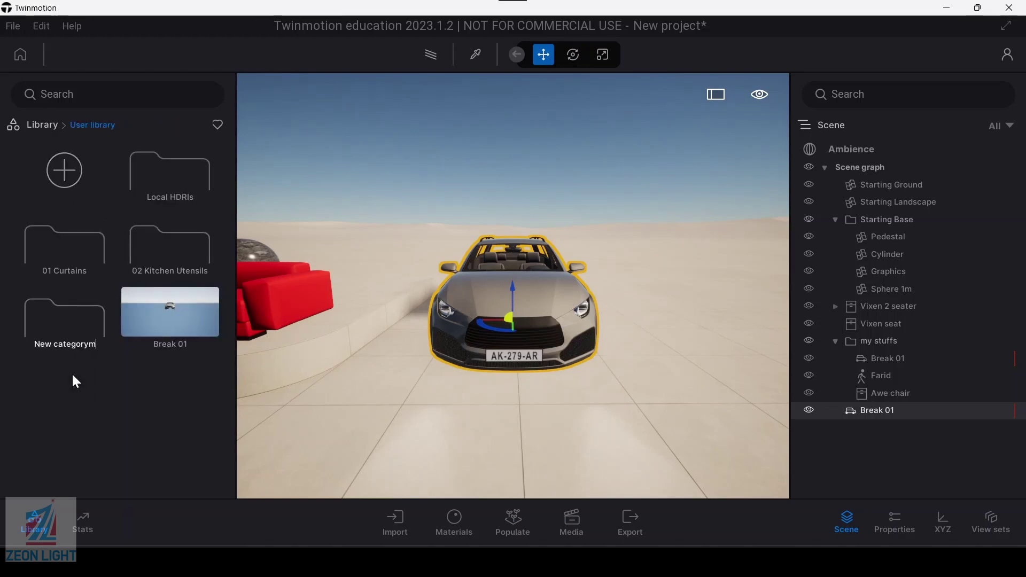